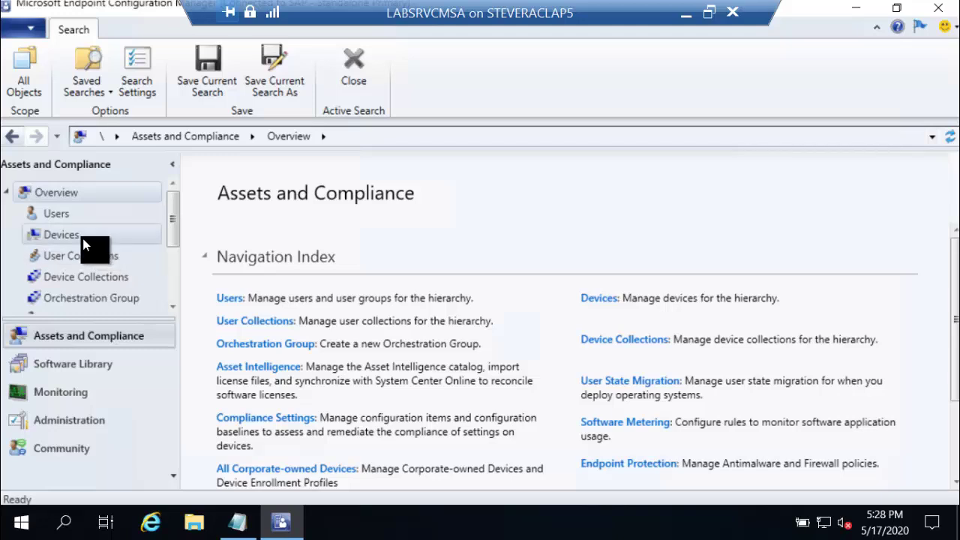
Step: Show the Devices list, and open the Client Online Status device collection to view its members
click(91, 235)
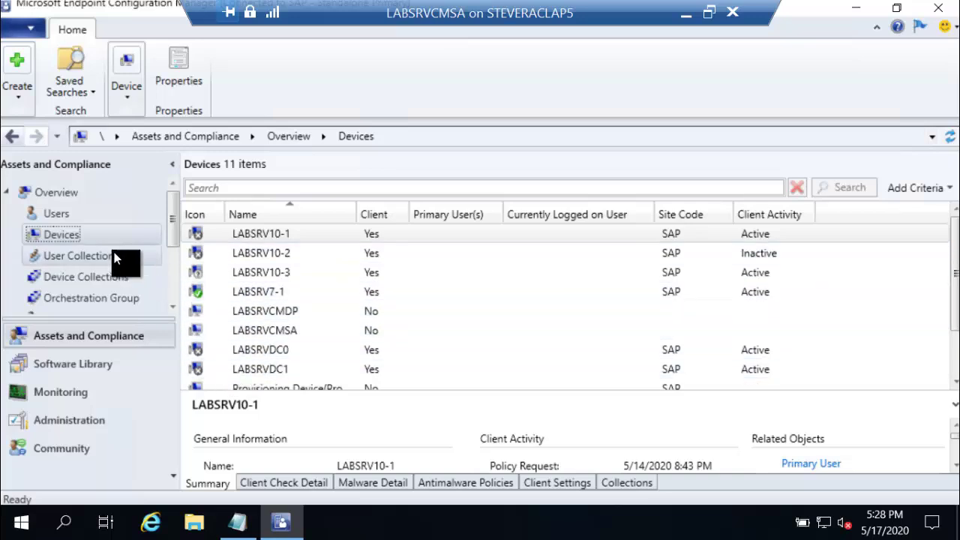
click(94, 275)
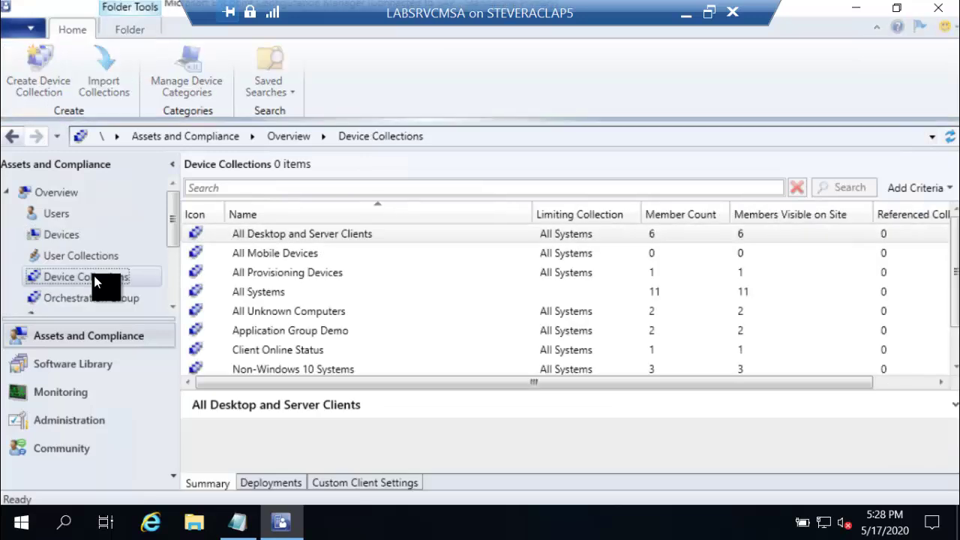
click(300, 349)
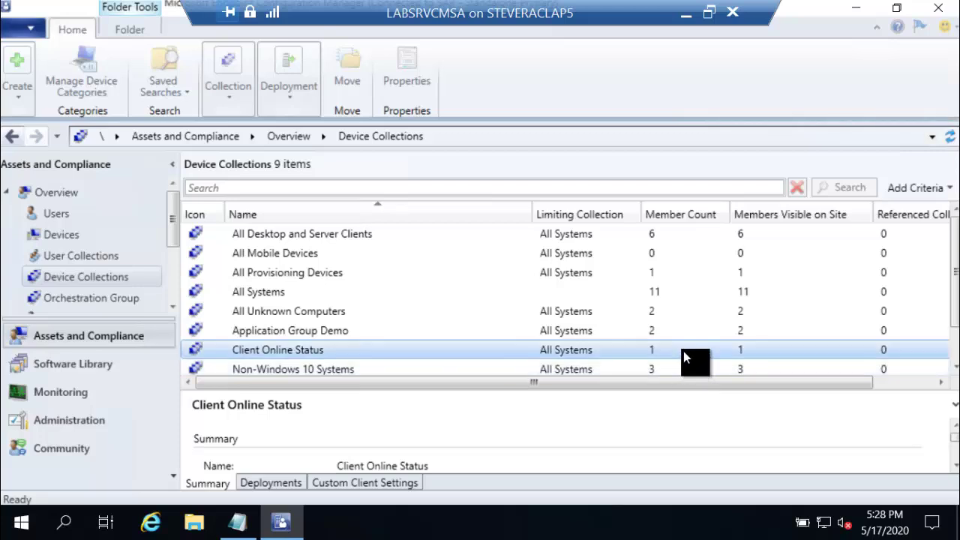
double_click(359, 354)
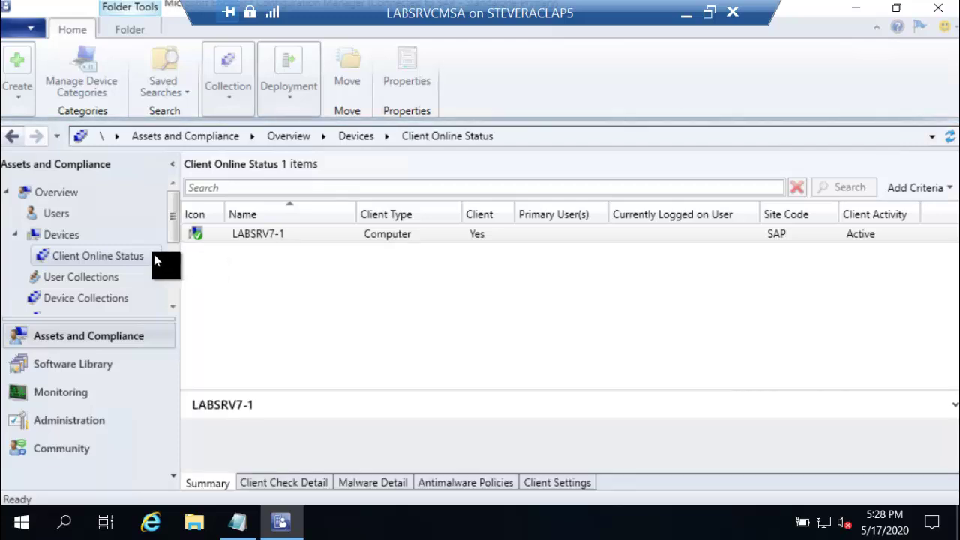
Step: Open the properties of the Client Online Status collection and show its membership rules
right_click(139, 257)
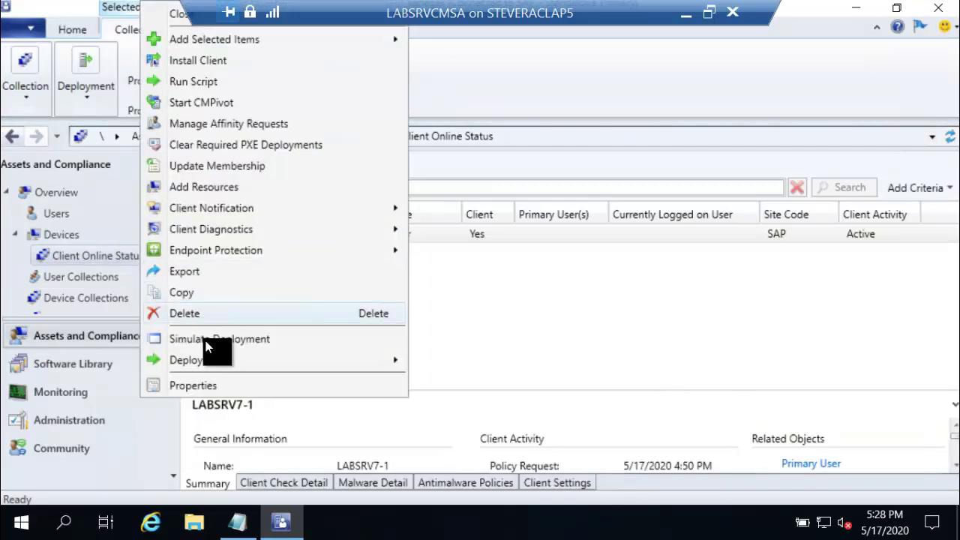
click(217, 389)
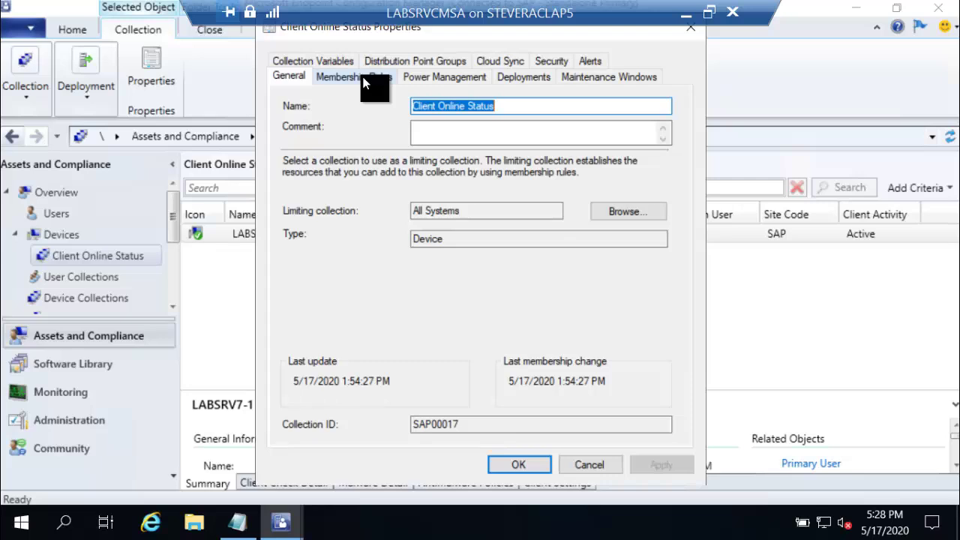
click(366, 78)
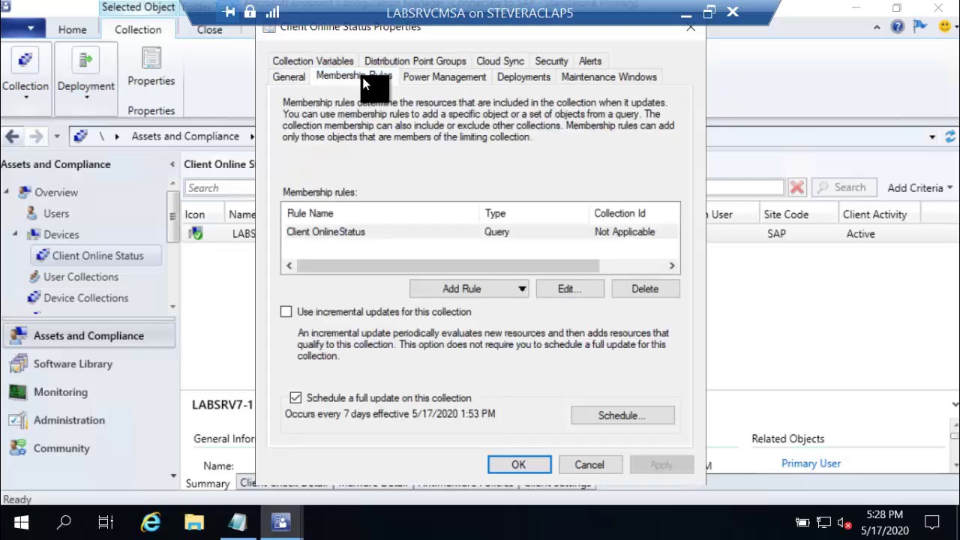
Step: View the WQL query statement of the Client OnlineStatus rule, and close the rule and collection properties without changes
click(372, 233)
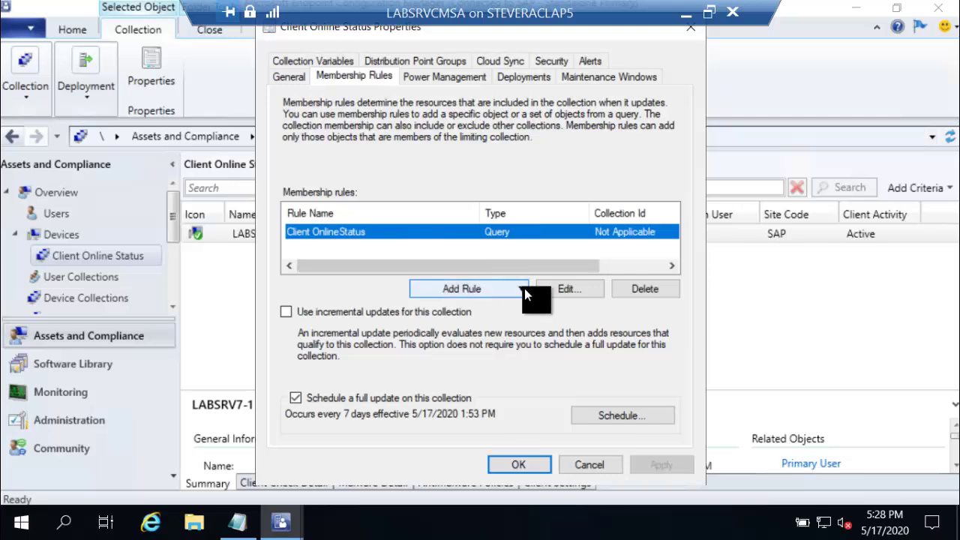
click(572, 292)
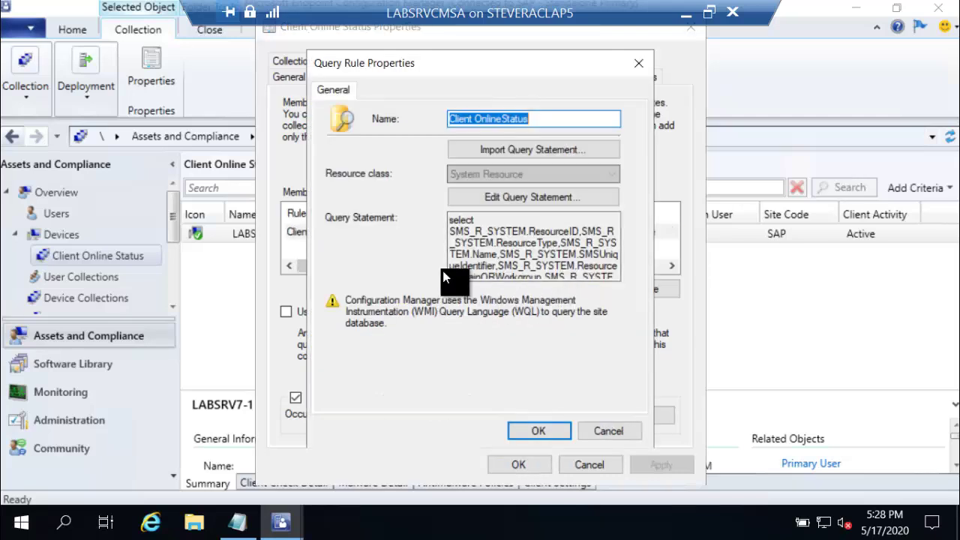
click(515, 205)
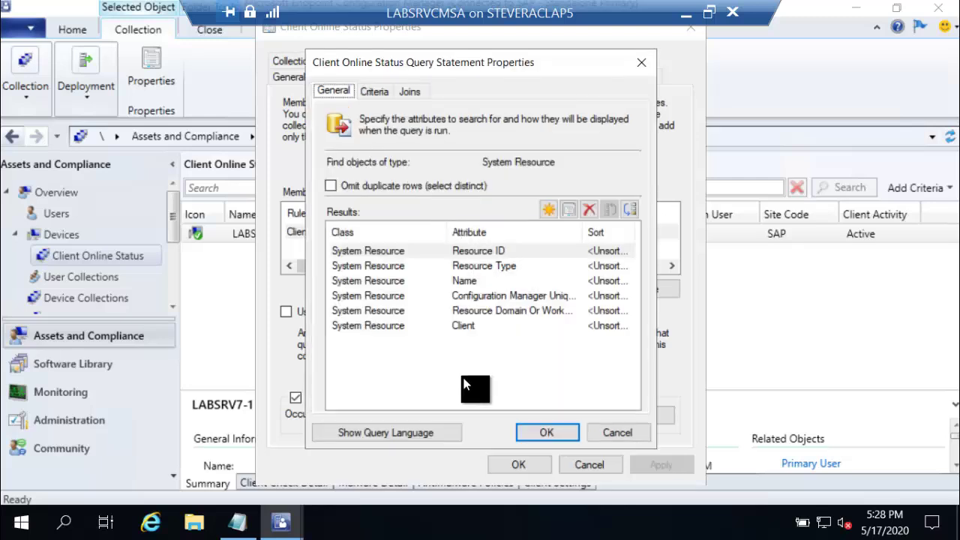
click(424, 430)
click(526, 284)
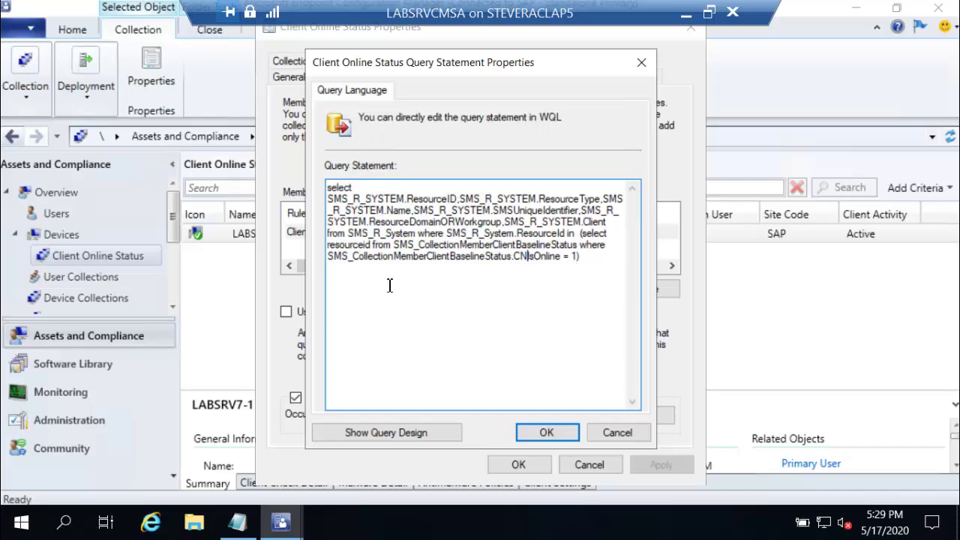
click(613, 433)
click(613, 435)
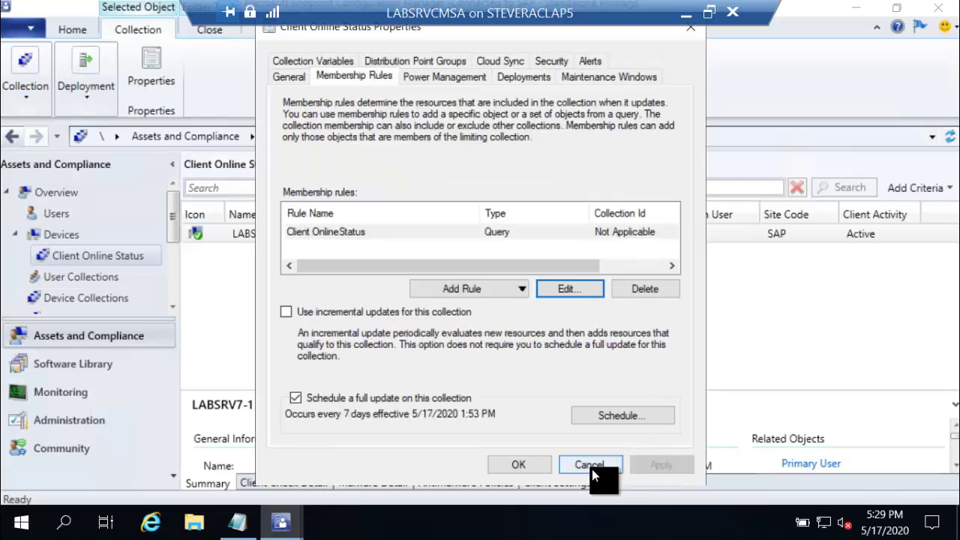
click(590, 465)
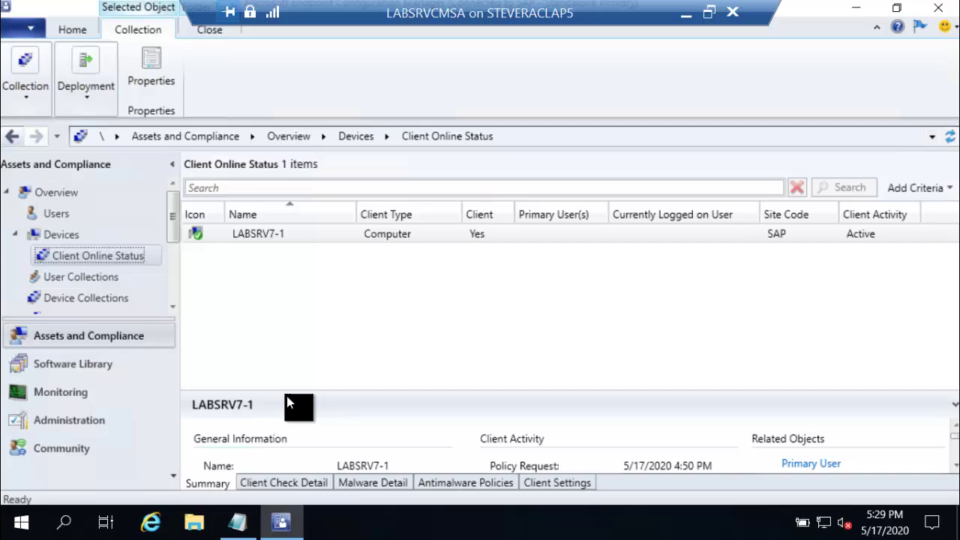
Step: In the Monitoring workspace, expand Reports under Reporting and open the Client Status report folder
click(89, 399)
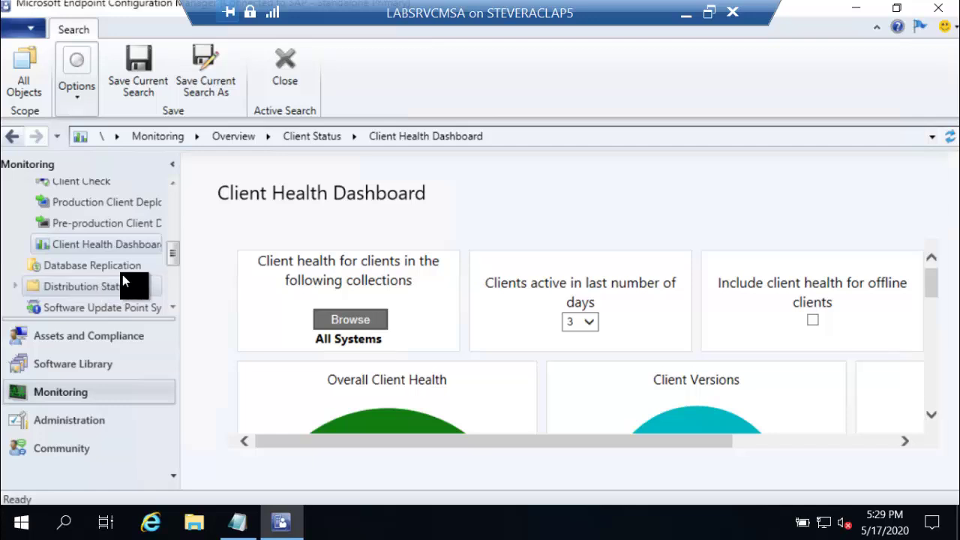
drag(169, 259, 169, 194)
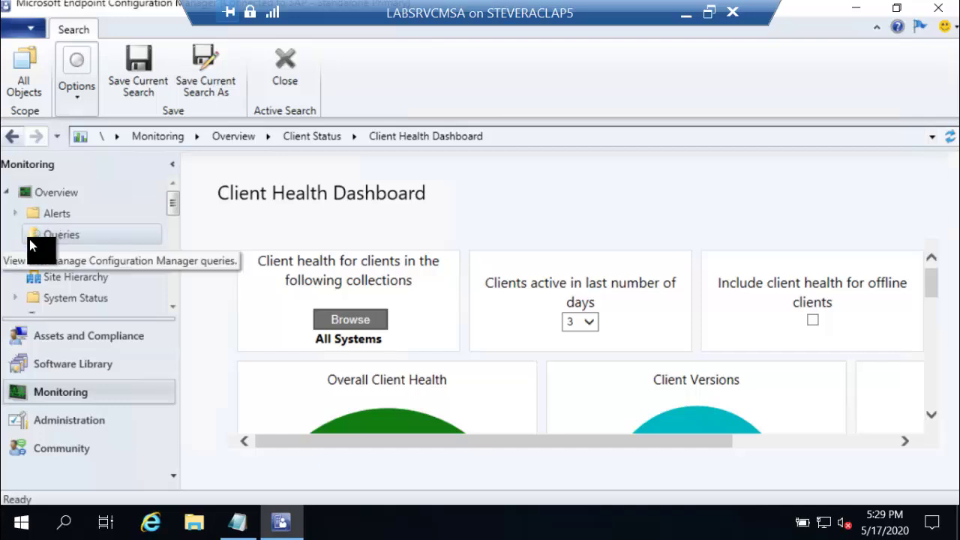
scroll(62, 258, down, 5)
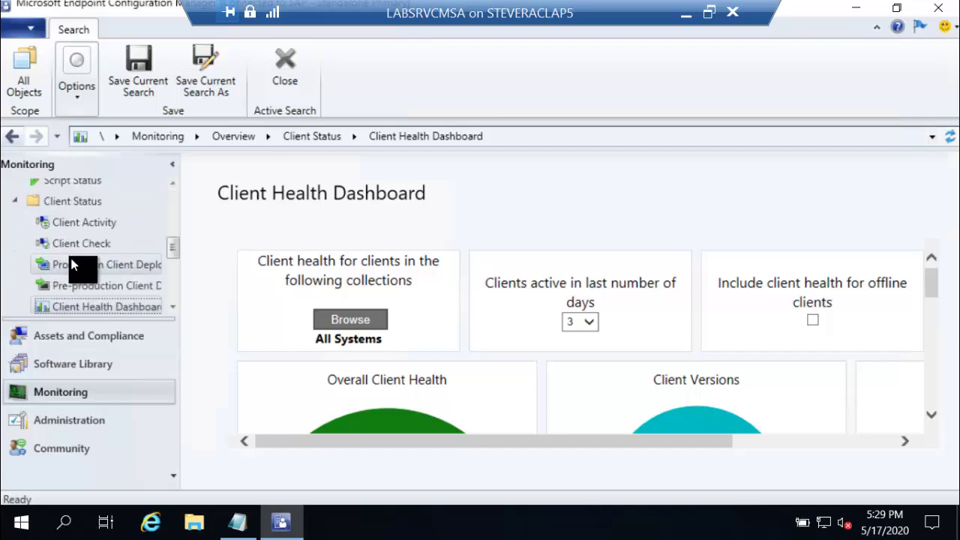
scroll(75, 235, up, 2)
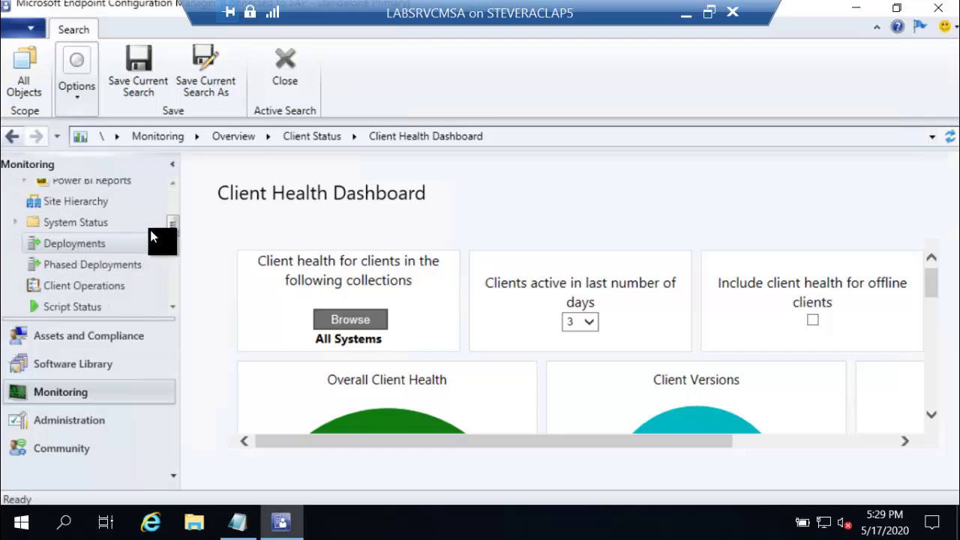
drag(170, 226, 171, 203)
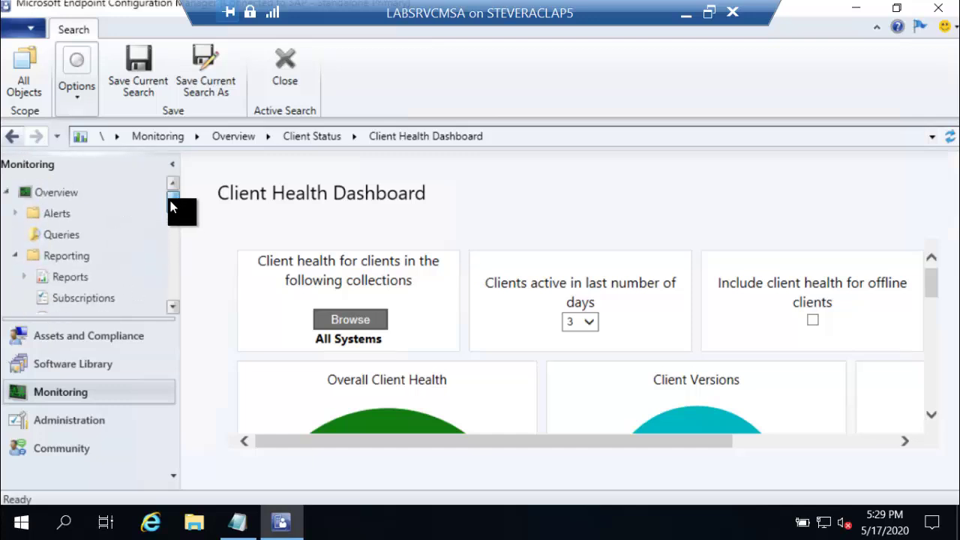
click(27, 280)
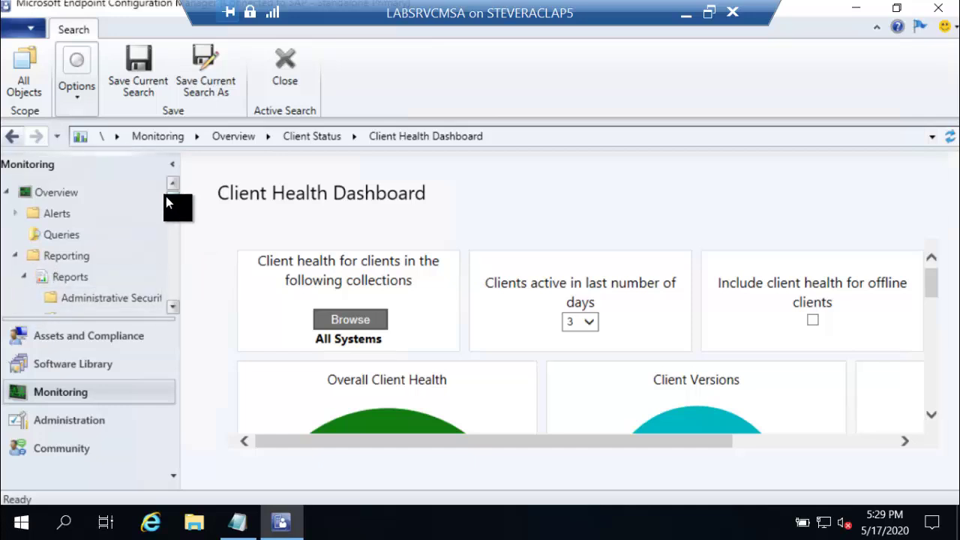
scroll(170, 215, down, 6)
scroll(169, 215, up, 2)
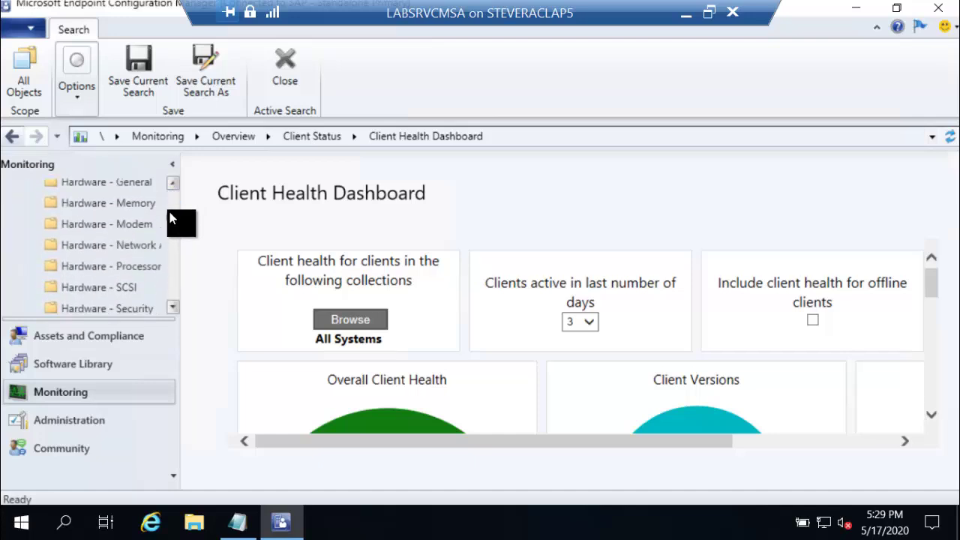
scroll(124, 246, up, 3)
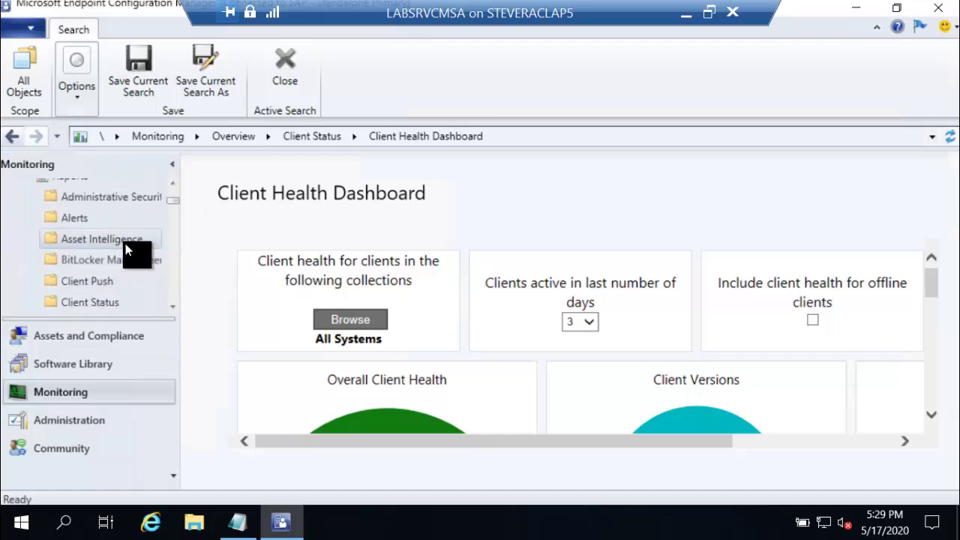
scroll(128, 249, down, 2)
click(120, 263)
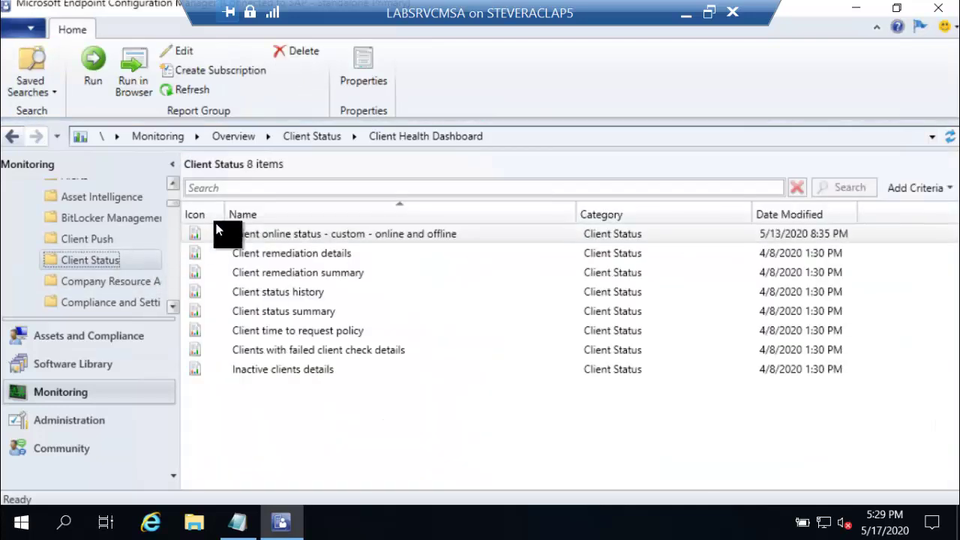
Step: Run the report "Client online status - custom - online and offline" in the browser and examine its online and offline client tables
right_click(421, 242)
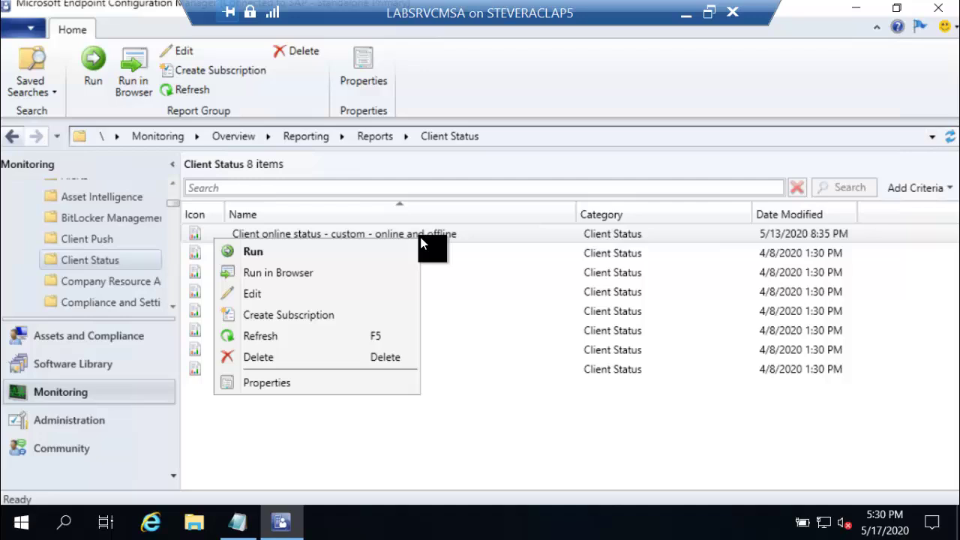
click(302, 273)
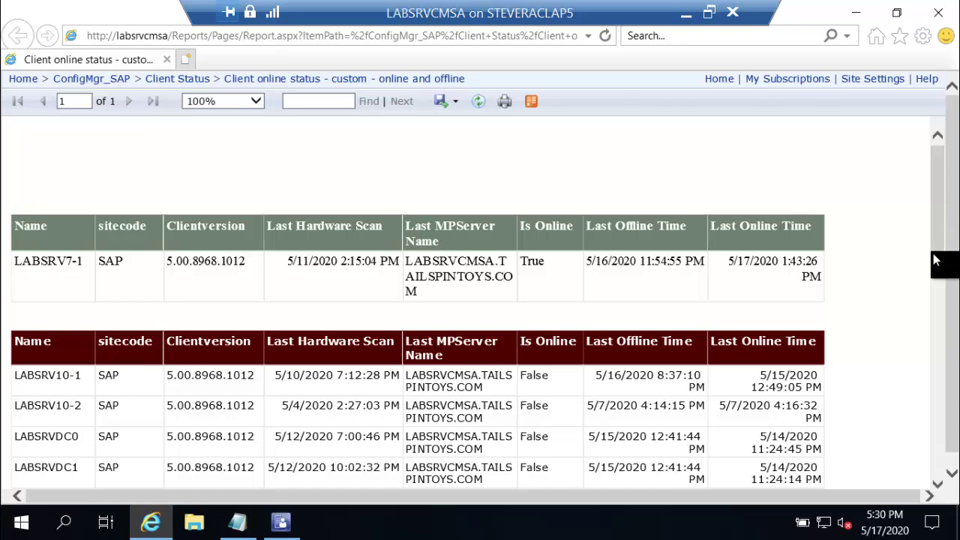
scroll(943, 264, down, 2)
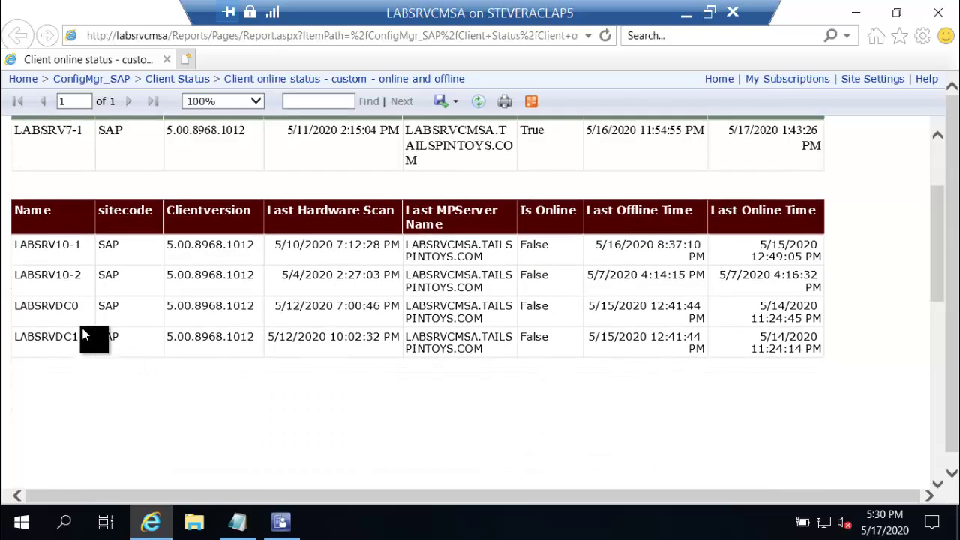
scroll(324, 301, up, 2)
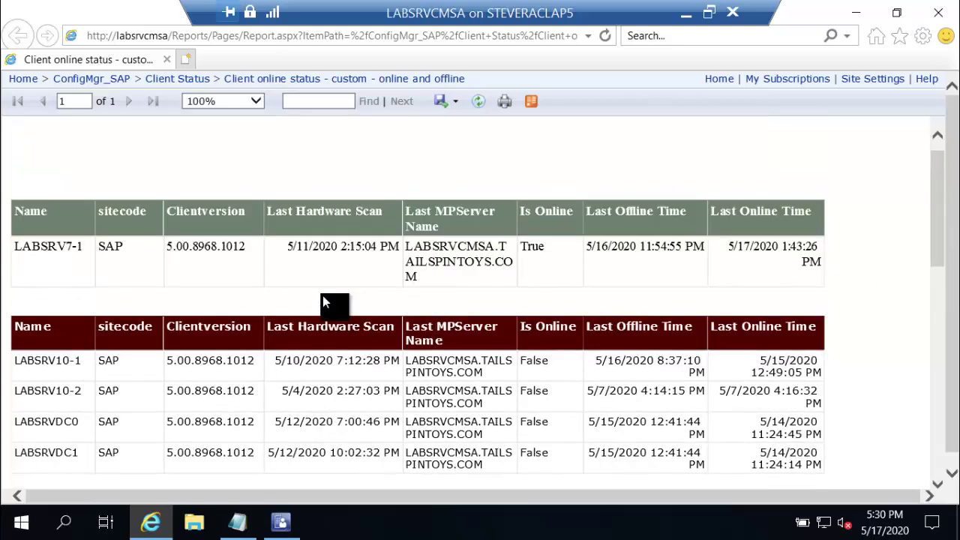
scroll(322, 374, down, 1)
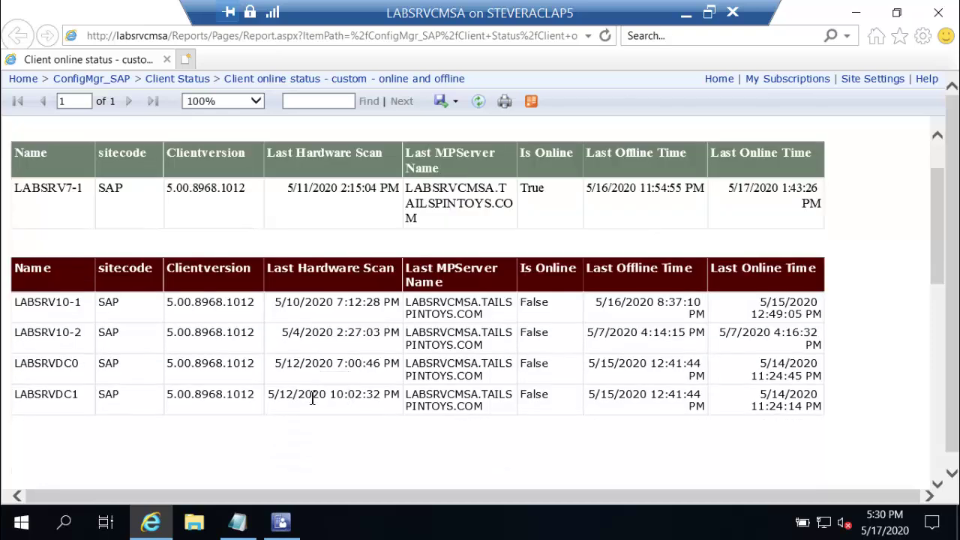
Step: Switch back to the Configuration Manager console and show the Devices list in Assets and Compliance to examine the client status icons
click(280, 522)
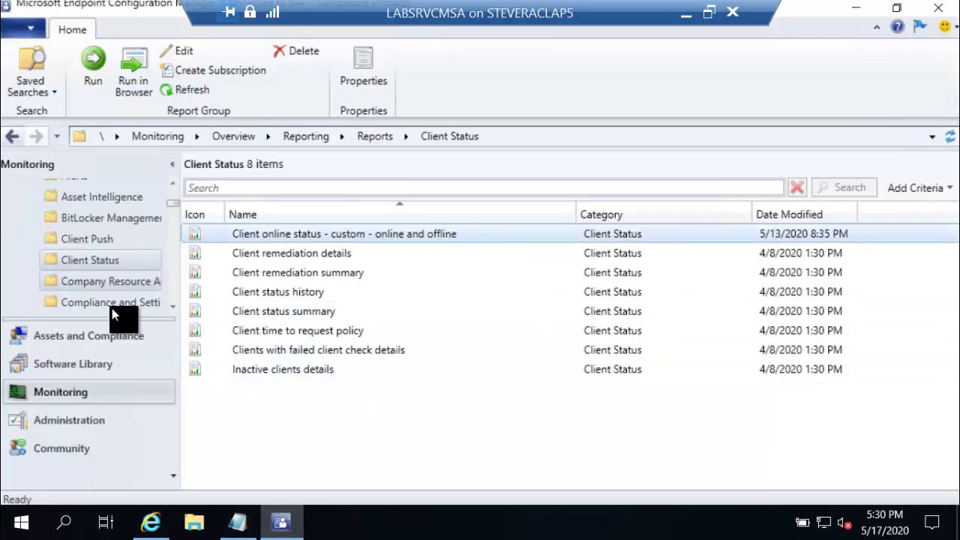
click(84, 339)
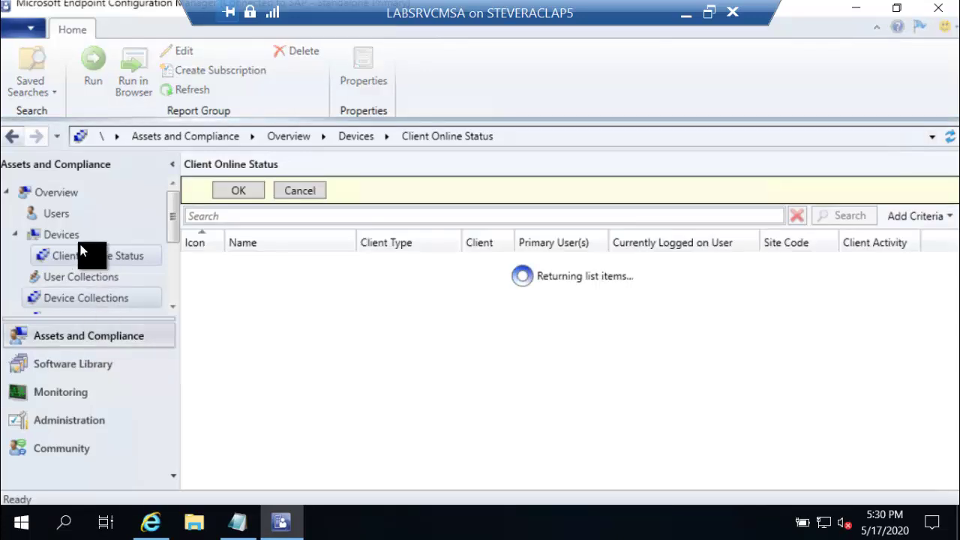
click(71, 233)
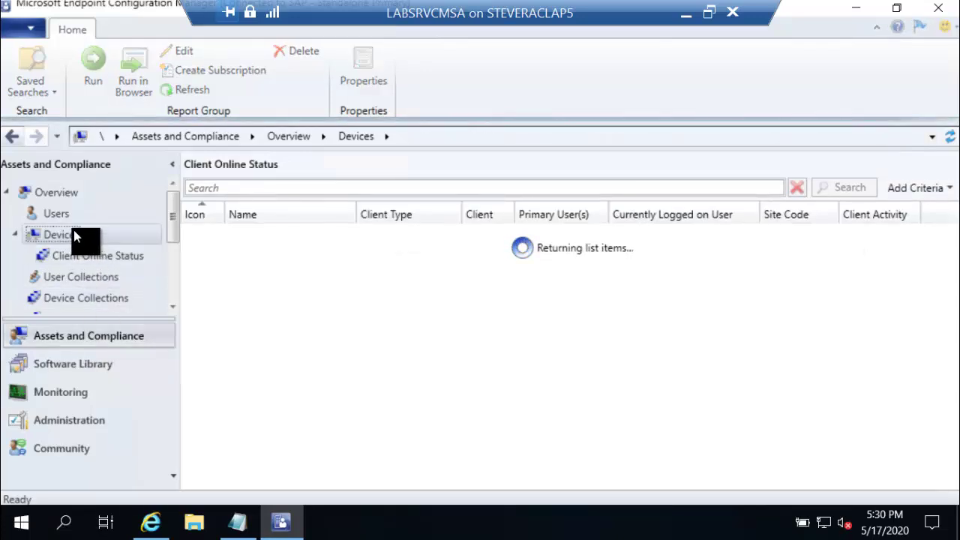
click(328, 240)
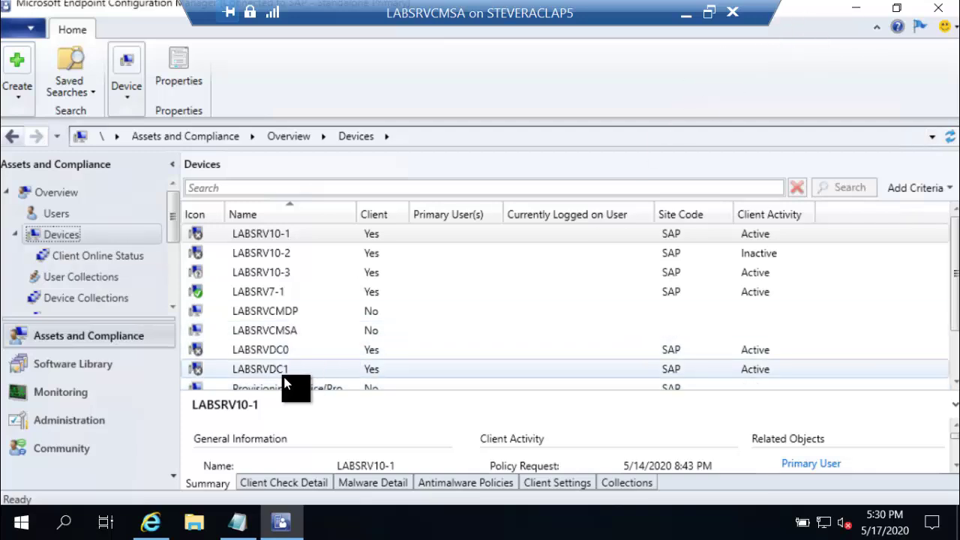
Step: Minimize the console, close the browser window with the client online status report, and bring the console back
click(856, 9)
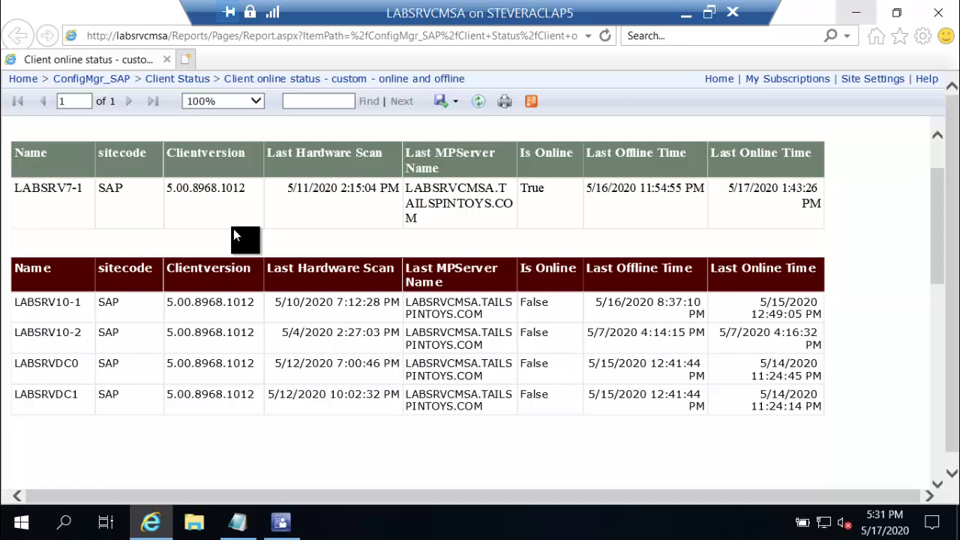
click(940, 21)
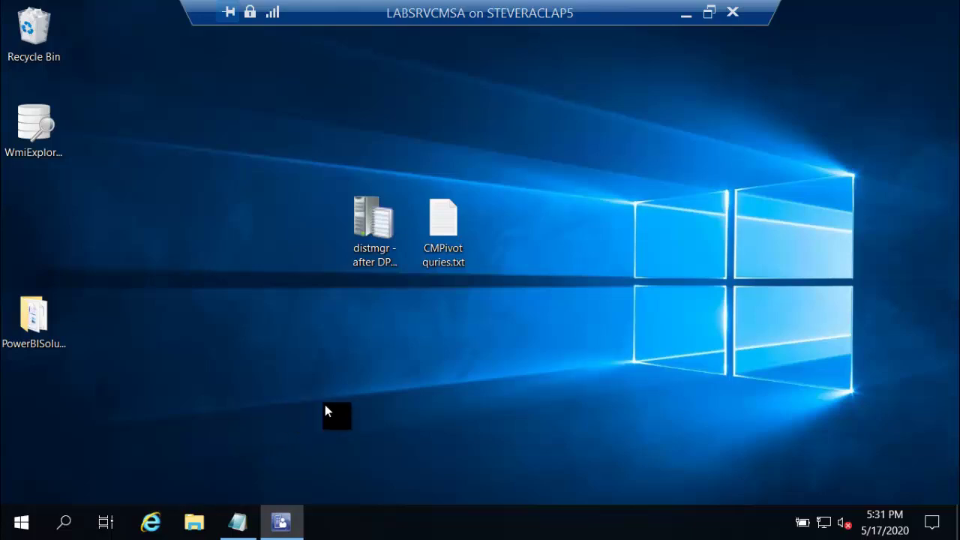
click(284, 523)
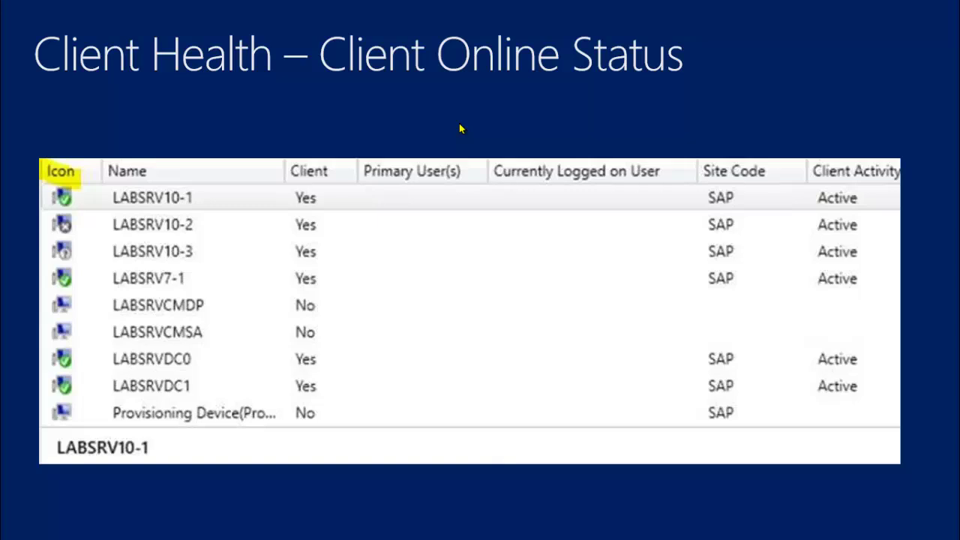
click(508, 110)
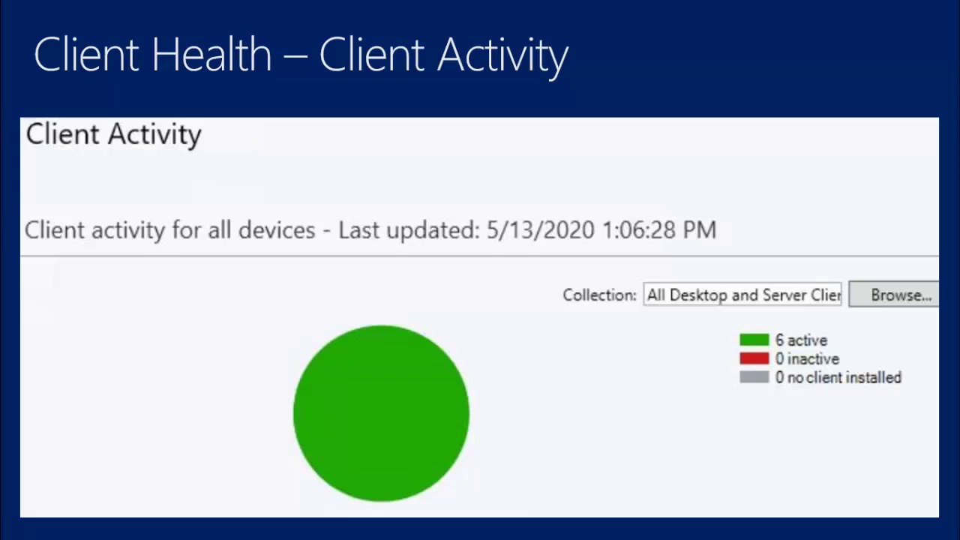
Step: Switch to the Configuration Manager console, collapse Reporting in the Monitoring workspace, and show Client Activity under Client Status to examine its chart
key(alt+Tab)
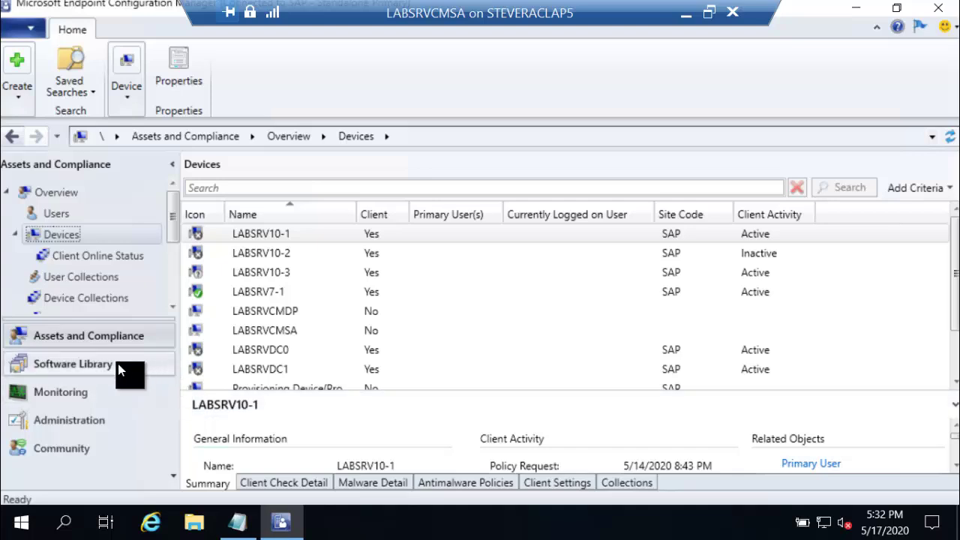
click(104, 396)
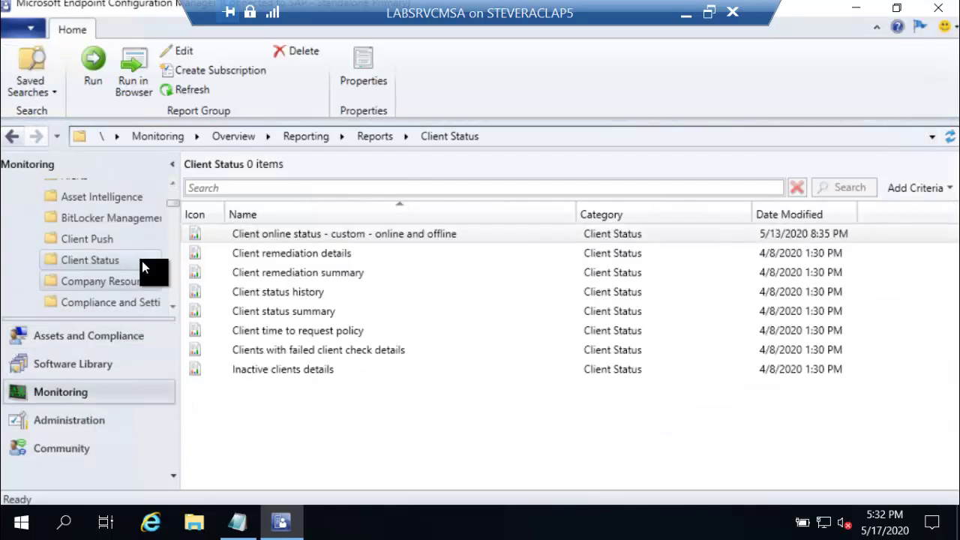
click(173, 199)
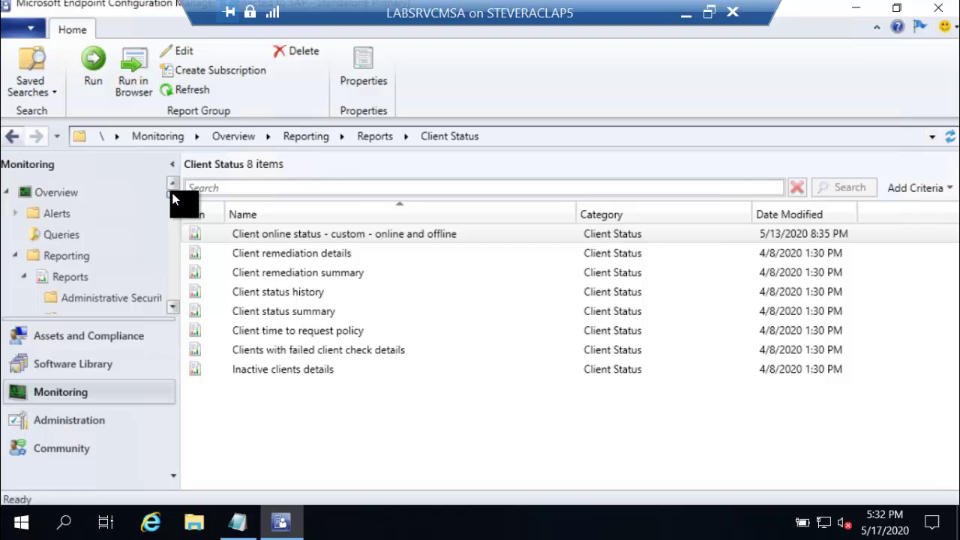
click(16, 255)
click(173, 290)
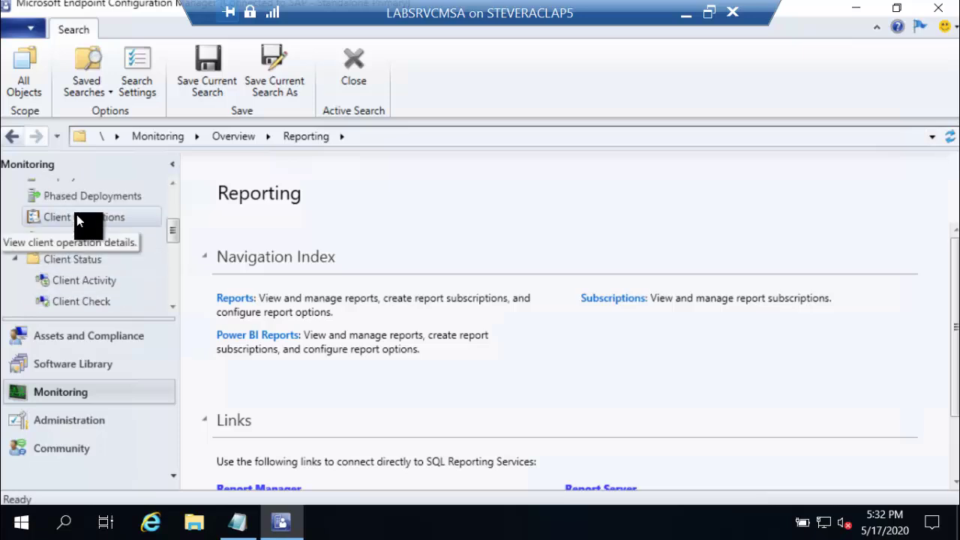
click(99, 279)
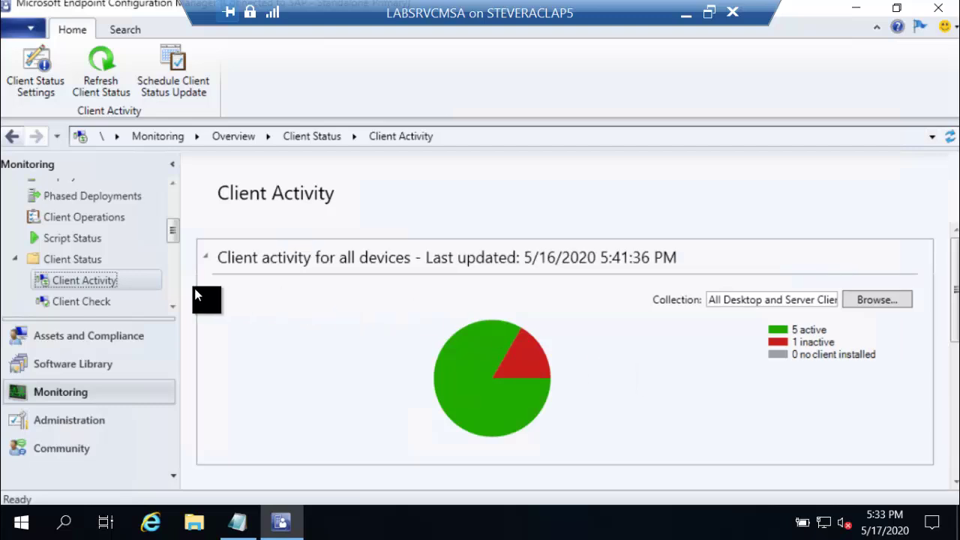
Step: Review the Client Status Settings evaluation periods and the client status update schedule for Client Activity, closing both dialogs without changes
right_click(79, 281)
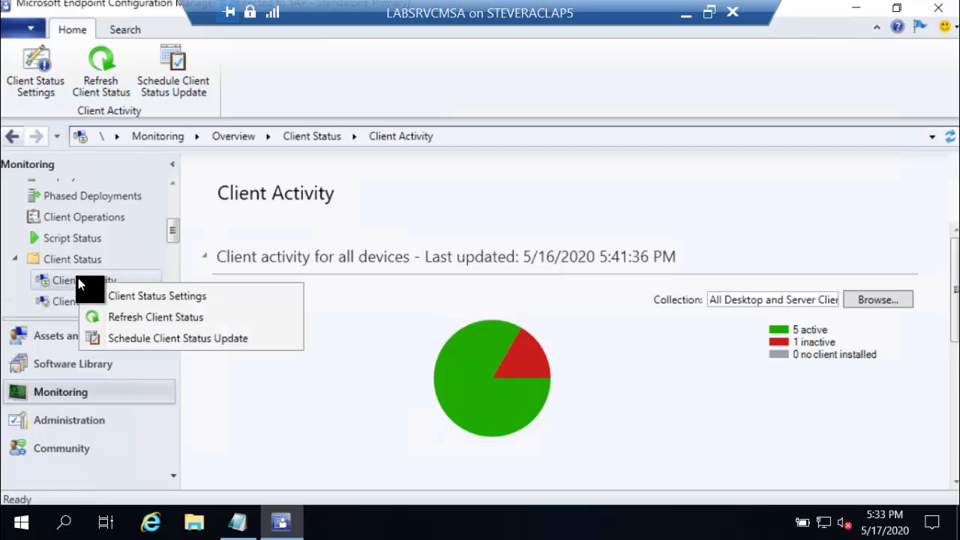
click(158, 299)
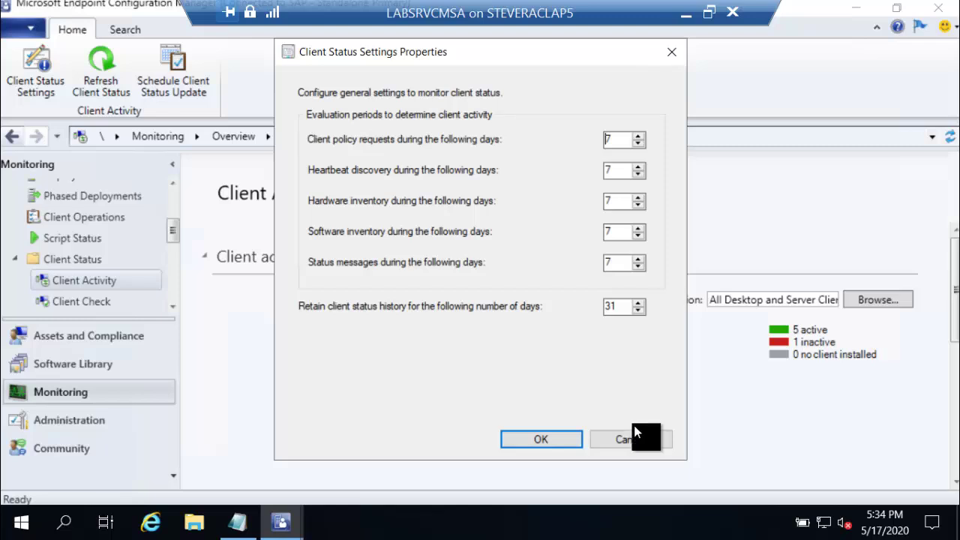
click(647, 444)
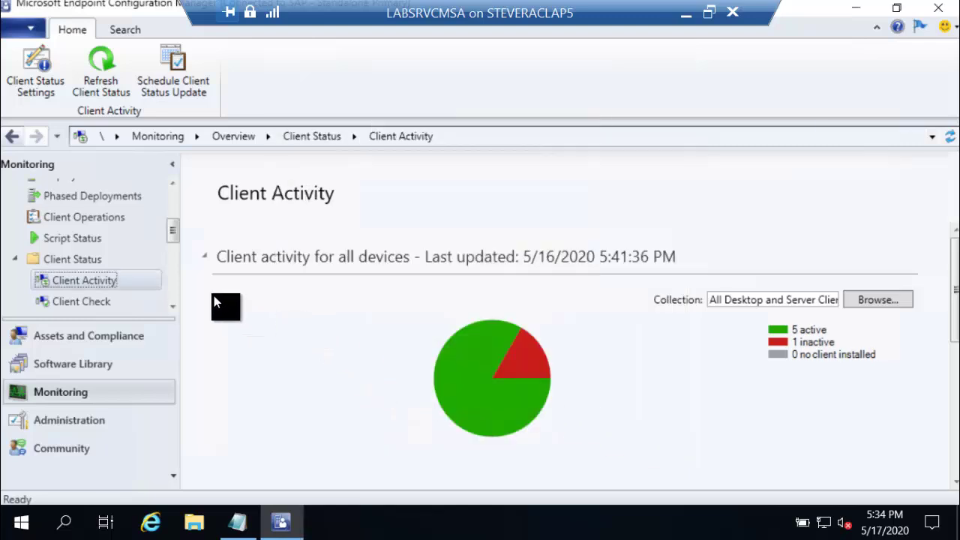
right_click(104, 286)
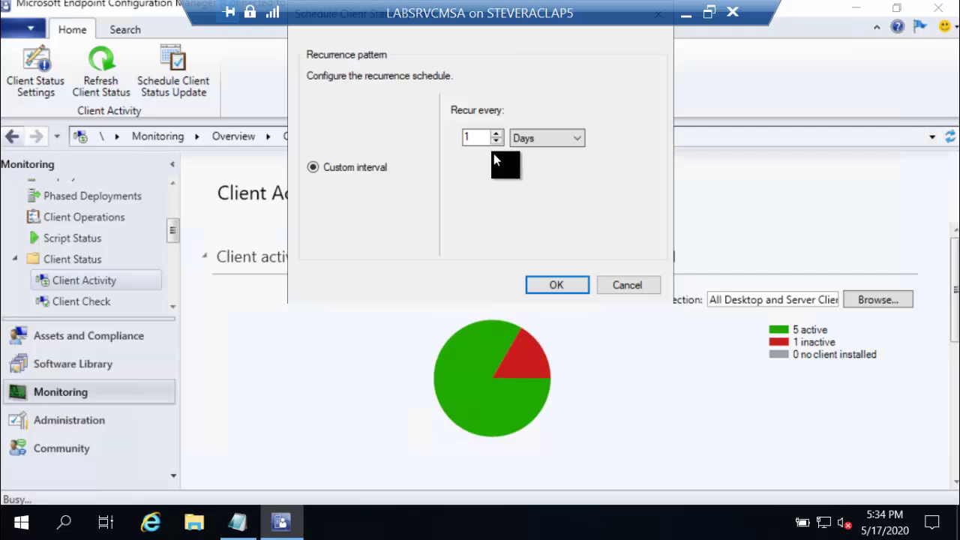
click(628, 286)
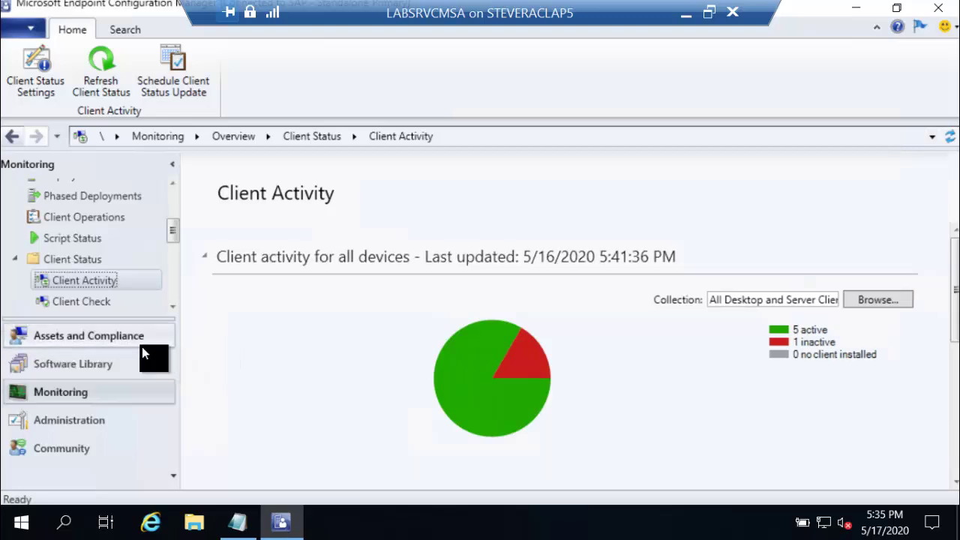
Step: In the Assets and Compliance Devices list, select LABSRV7-1, enlarge its details area, and examine its client activity and the other devices
click(103, 340)
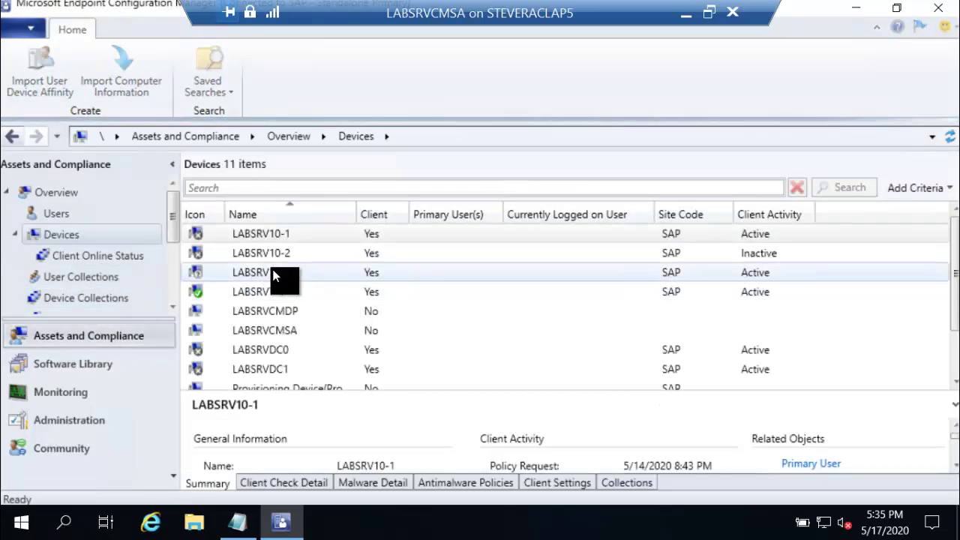
click(270, 291)
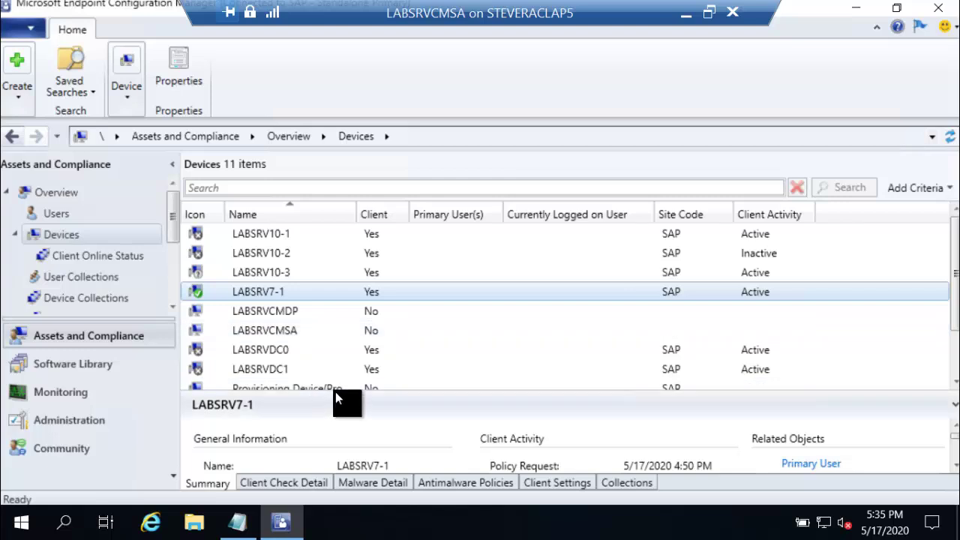
drag(339, 390, 345, 280)
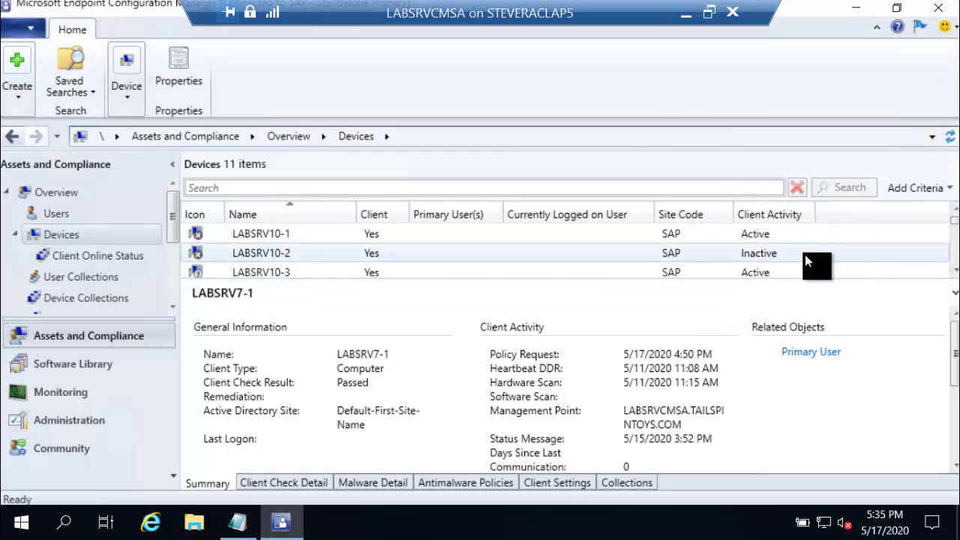
scroll(716, 272, down, 2)
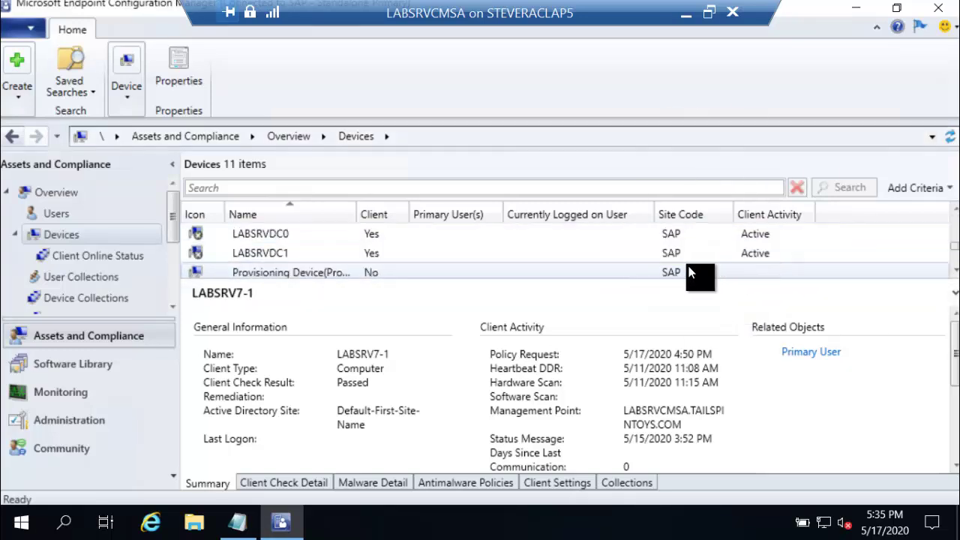
scroll(471, 265, down, 1)
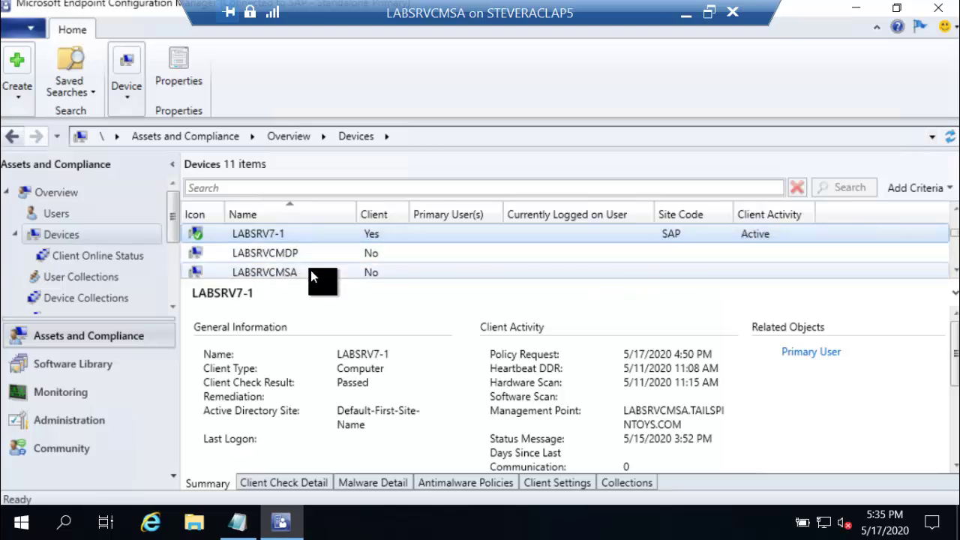
scroll(316, 271, up, 3)
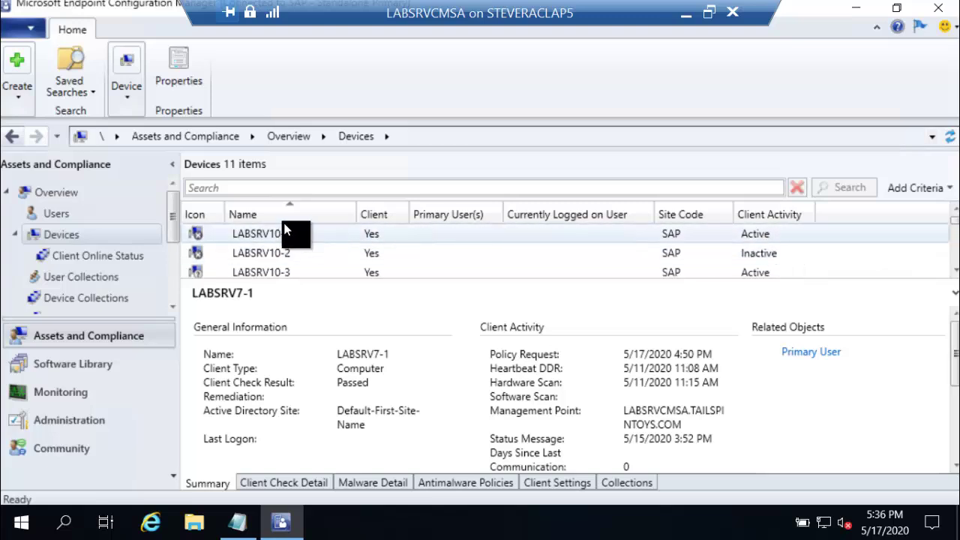
Step: Compare the Client Activity summary dates of devices LABSRV10-1 and LABSRV10-2
click(263, 231)
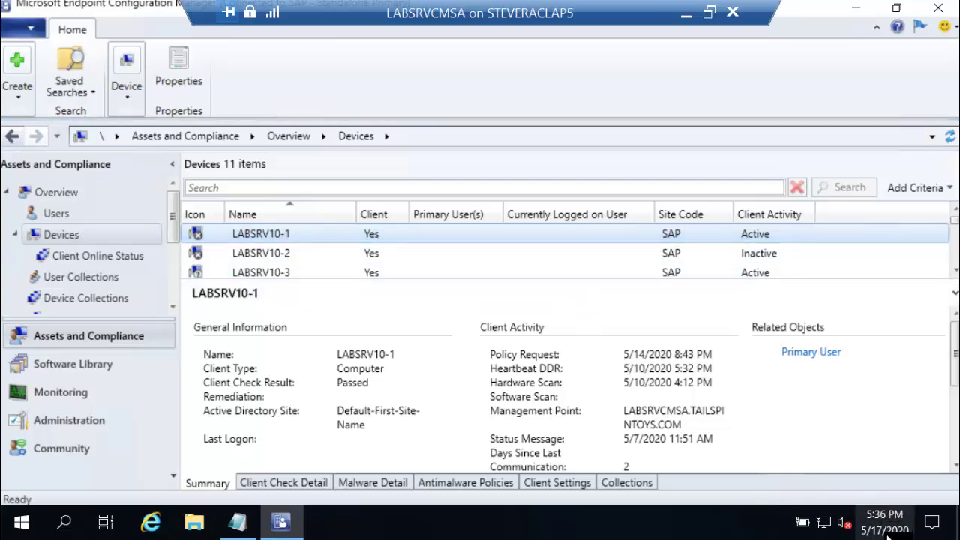
mouse_move(888, 531)
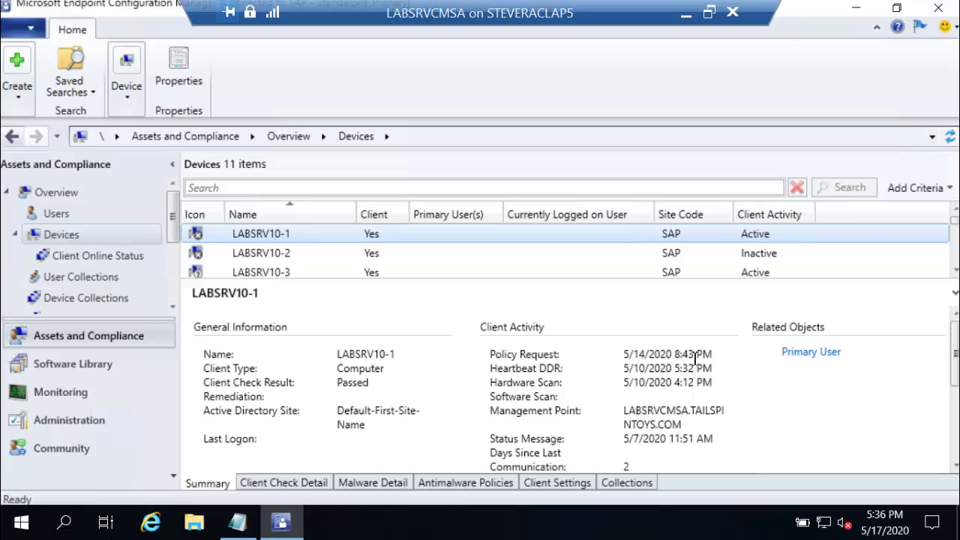
click(309, 254)
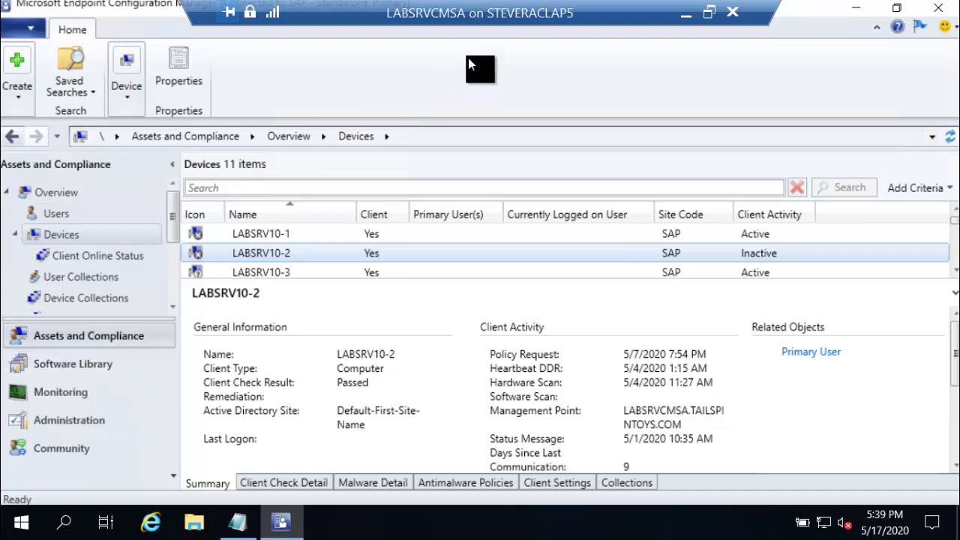
Step: Minimize the remote session, advance the slideshow to the "Client Health – Client Check" slide, and switch back to the remote session
click(683, 12)
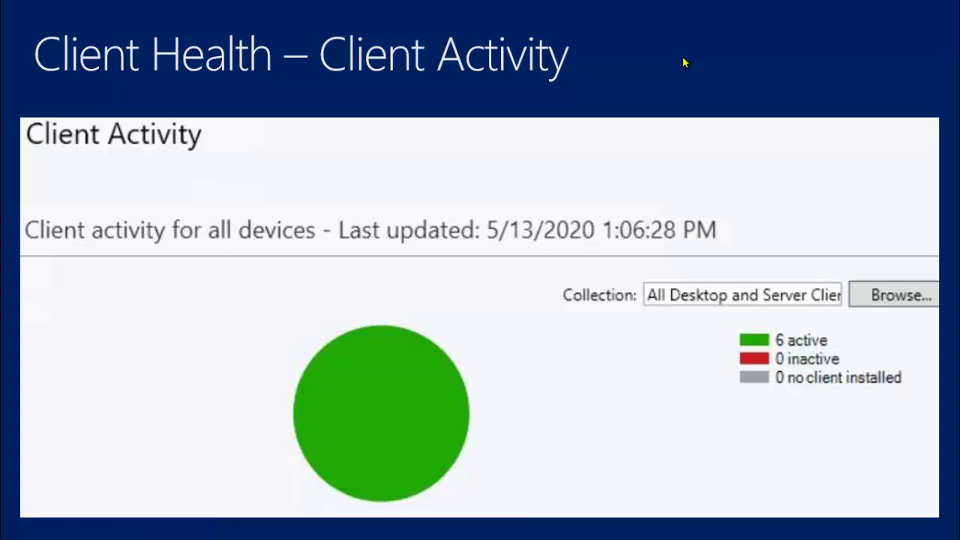
key(Right)
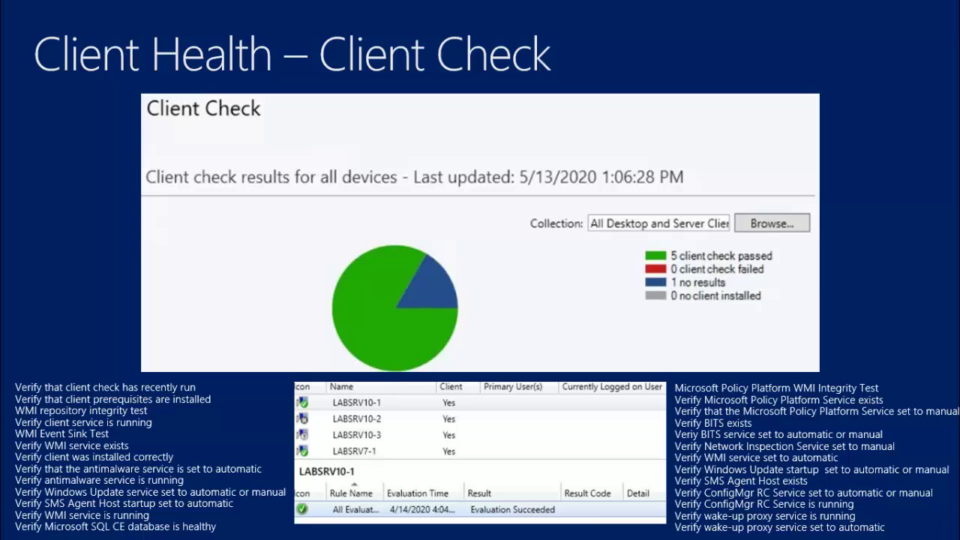
key(alt+Tab)
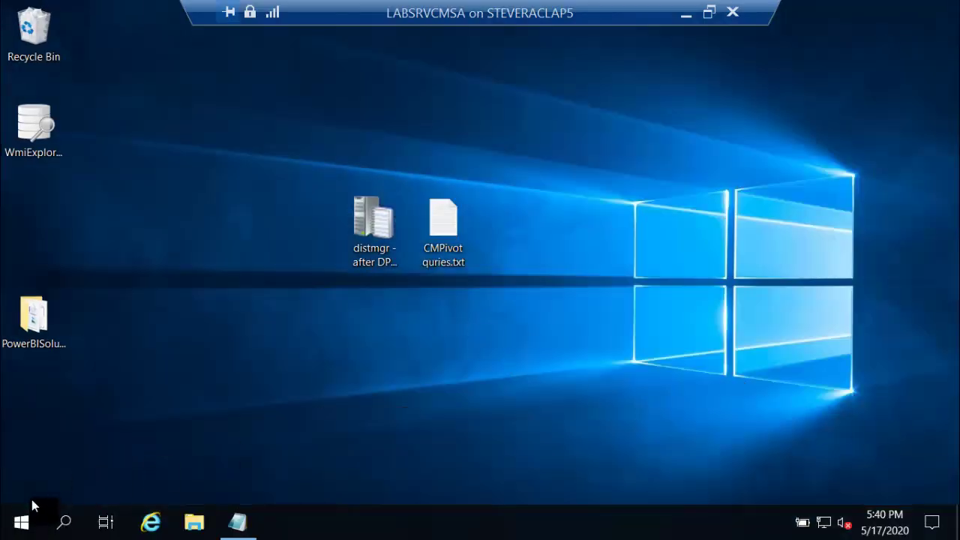
Step: Start the Configuration Manager Console from the Microsoft Endpoint Manager program group on the remote server
click(21, 522)
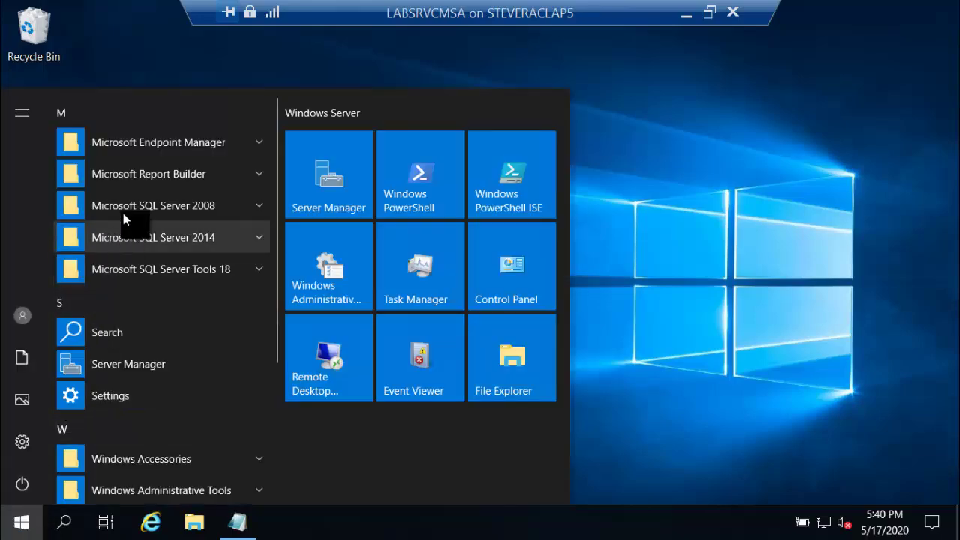
click(146, 148)
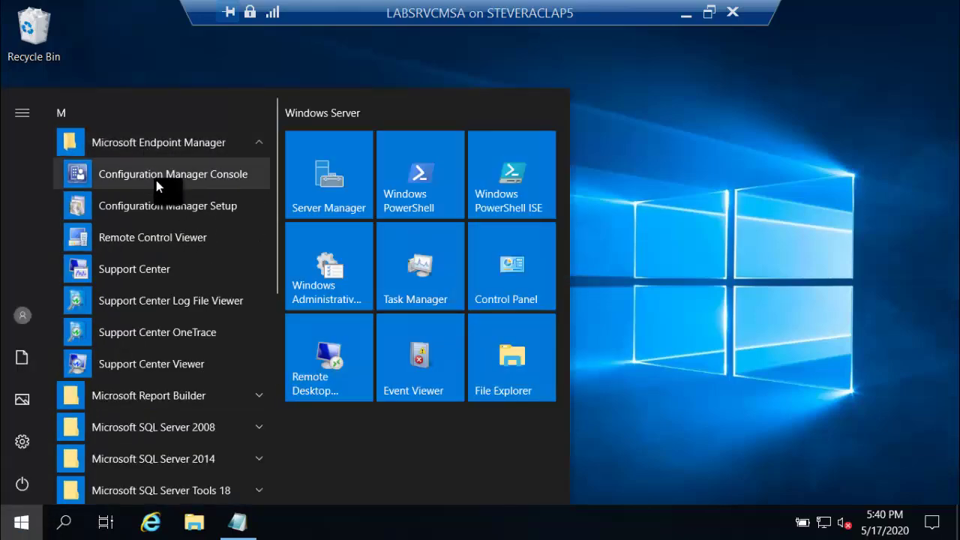
click(156, 180)
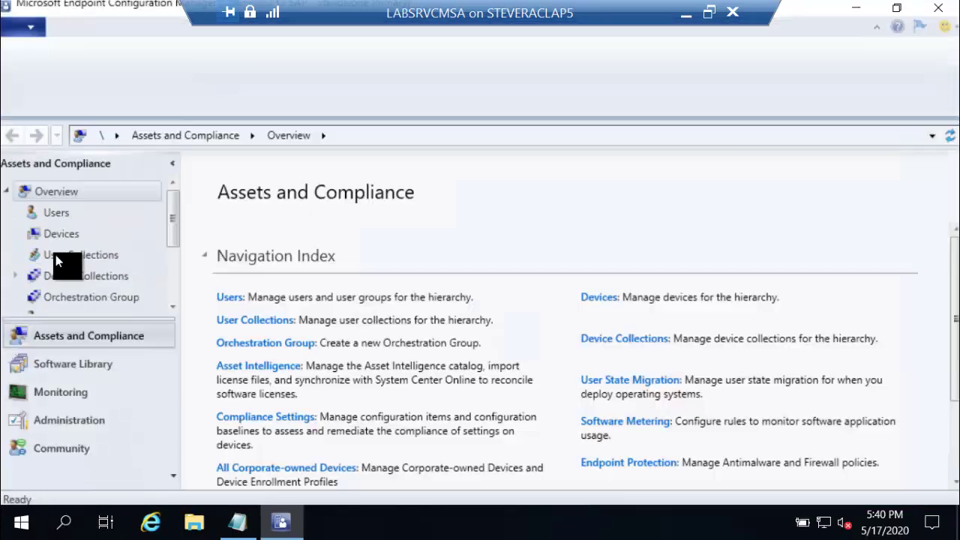
Step: In the Monitoring workspace, expand Client Status and show Client Activity, followed by Client Check, to examine the client check results
click(82, 399)
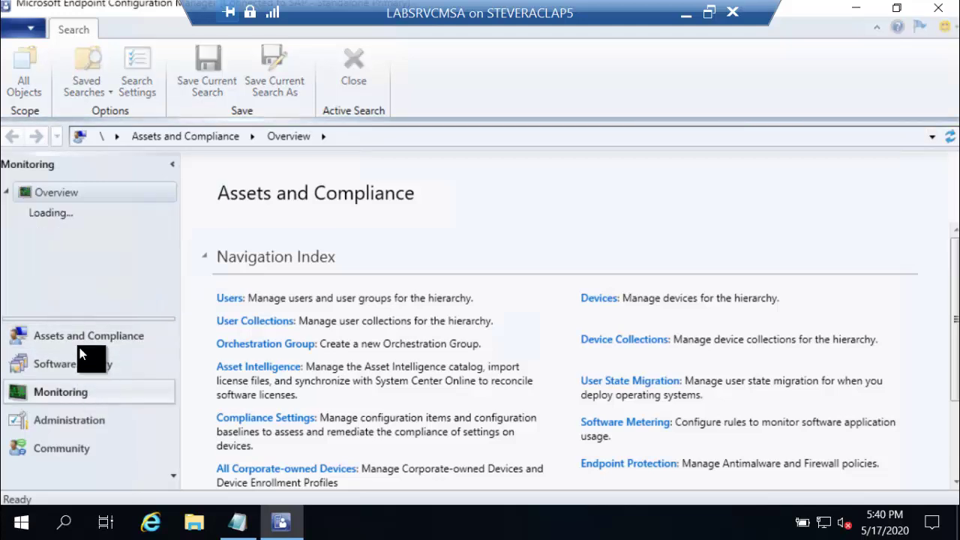
scroll(77, 264, down, 2)
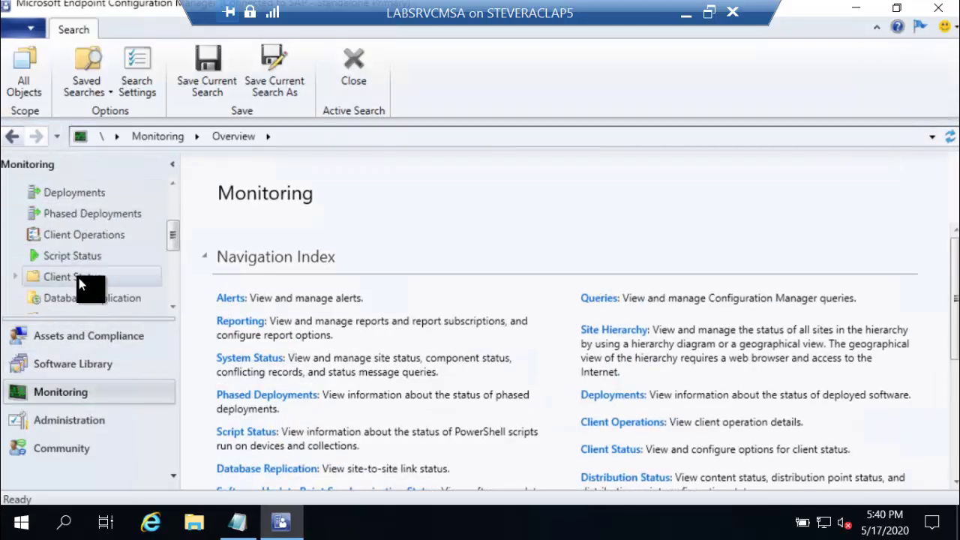
scroll(30, 279, up, 2)
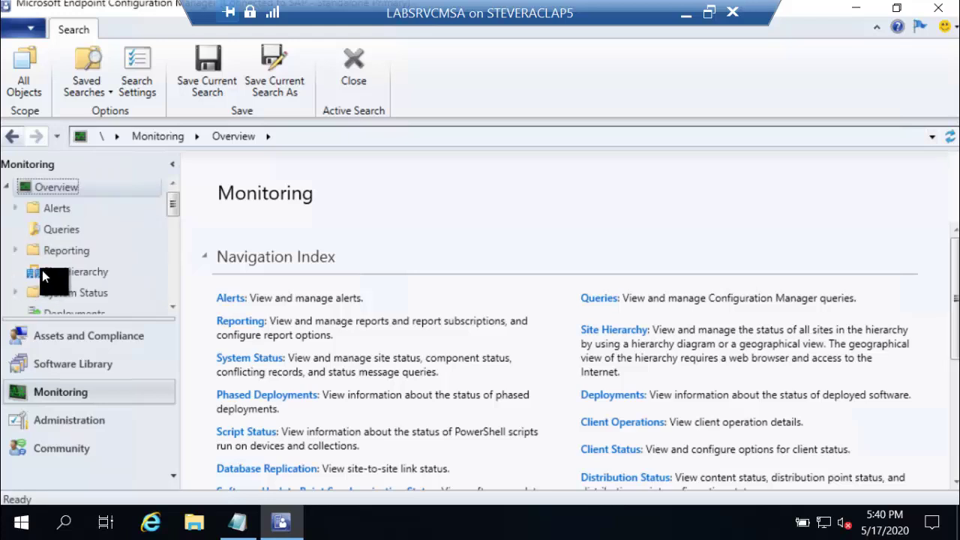
scroll(87, 234, down, 5)
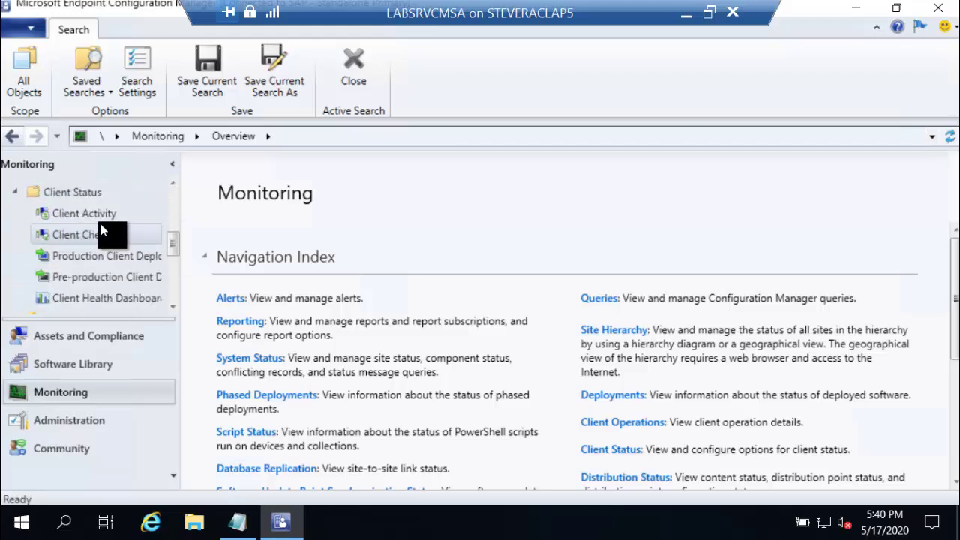
click(105, 216)
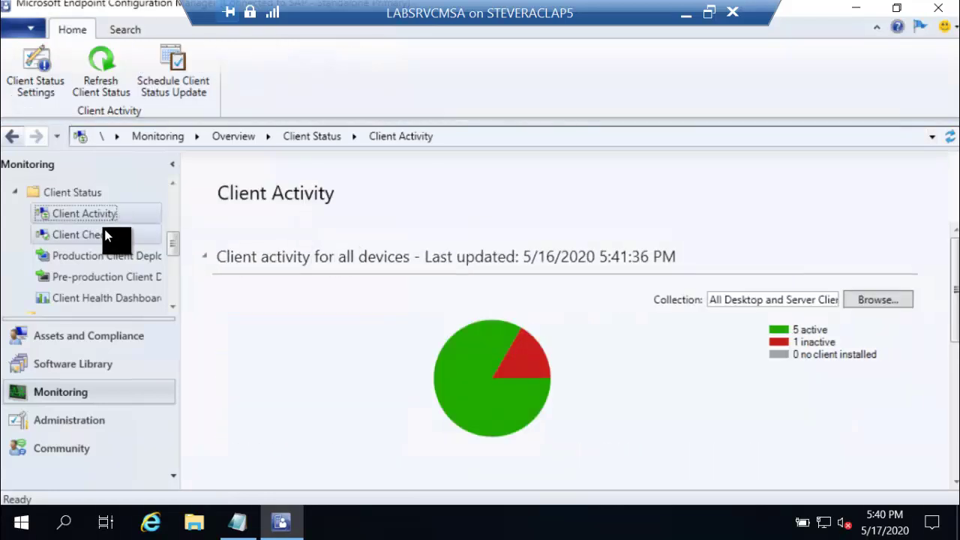
click(92, 237)
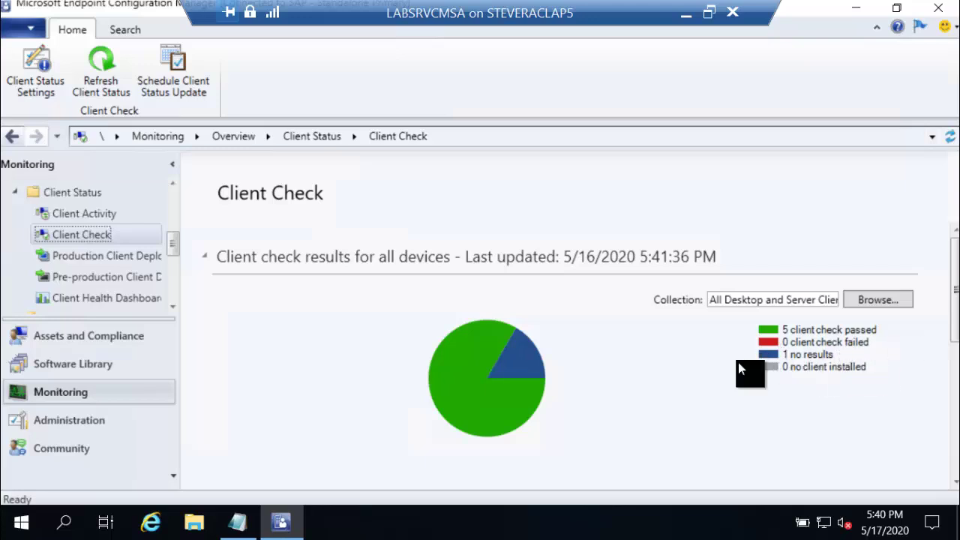
click(528, 457)
Step: Open File Explorer on the local computer and browse to the C:\Windows\CCM folder
key(super+e)
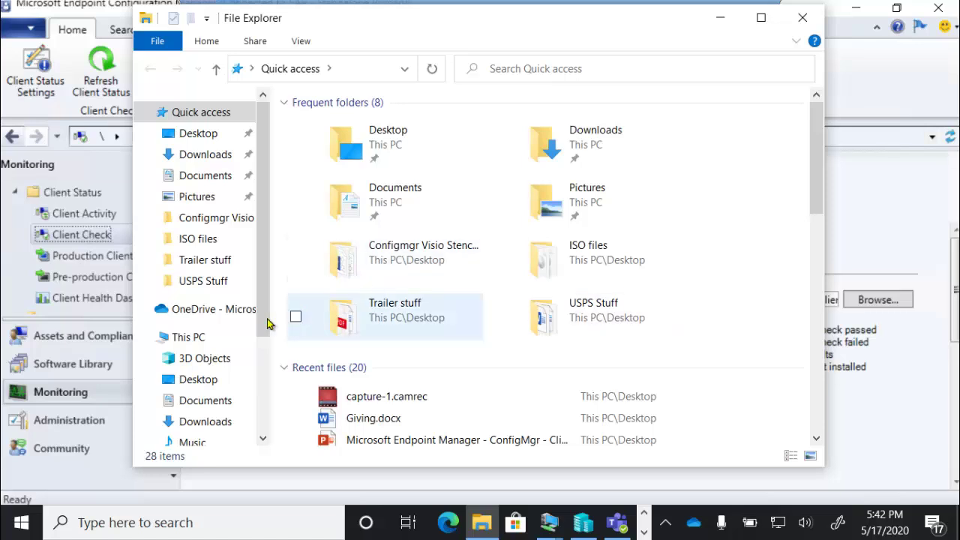
click(197, 337)
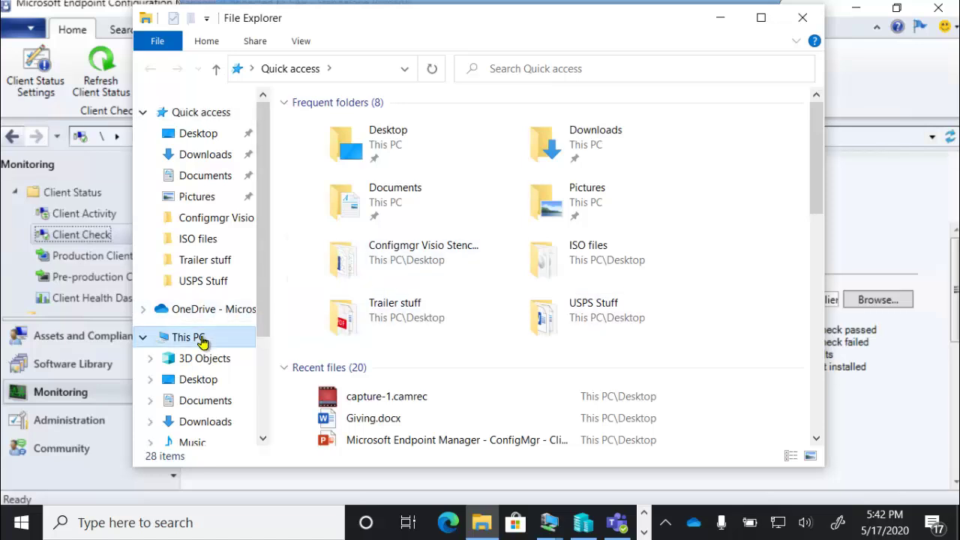
double_click(383, 359)
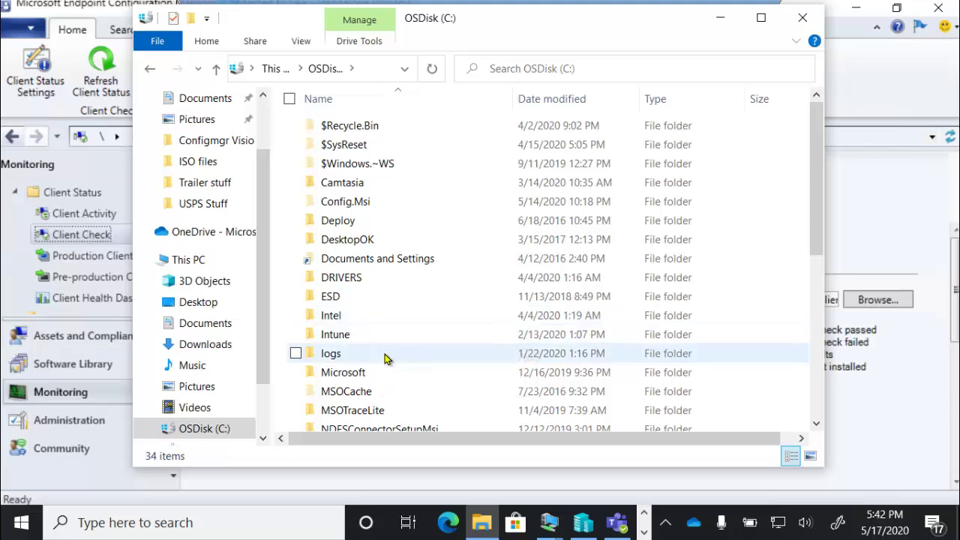
scroll(387, 358, down, 3)
scroll(376, 370, down, 1)
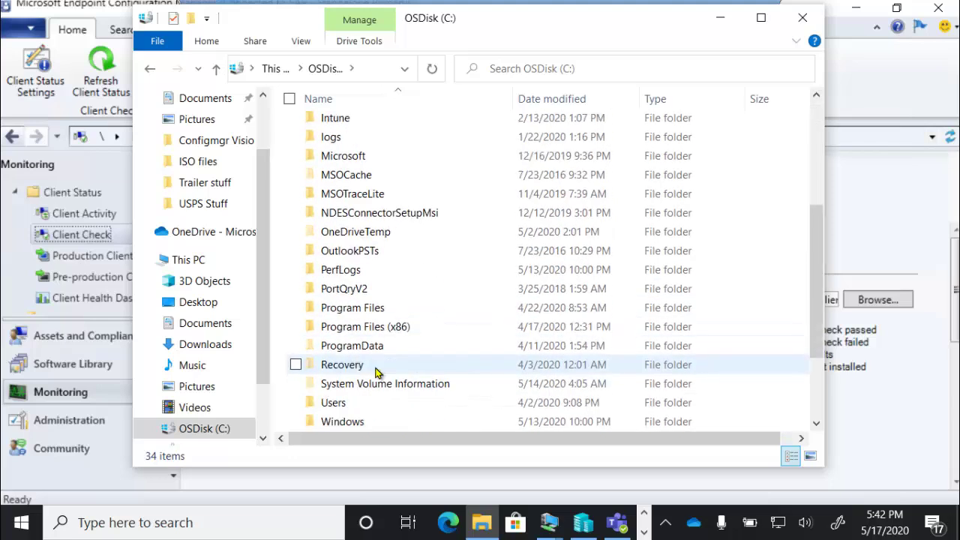
scroll(376, 381, up, 1)
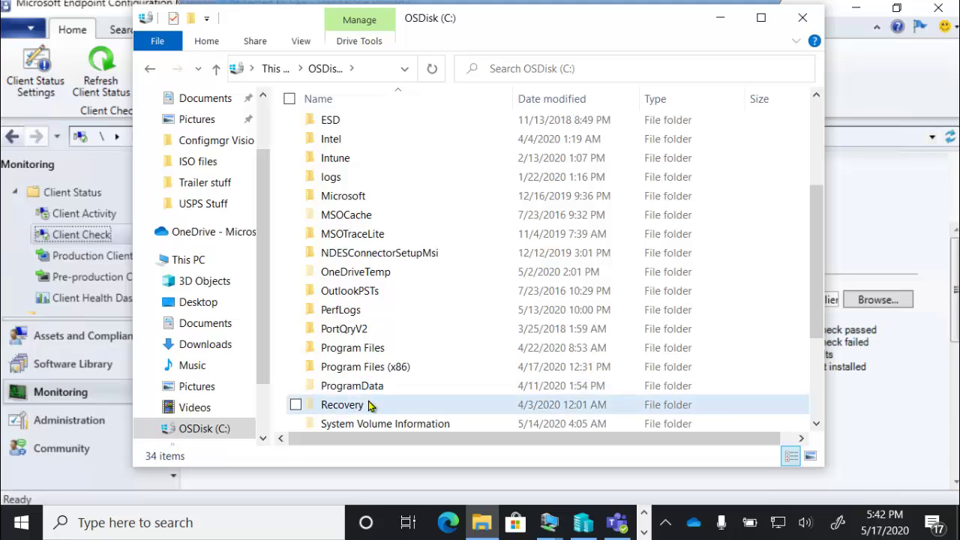
click(369, 405)
scroll(369, 405, down, 2)
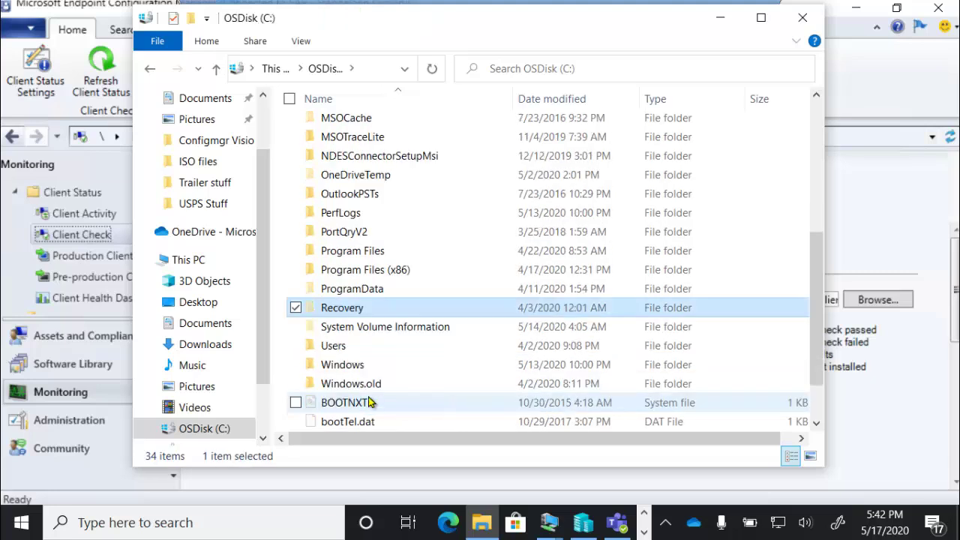
double_click(363, 371)
double_click(343, 316)
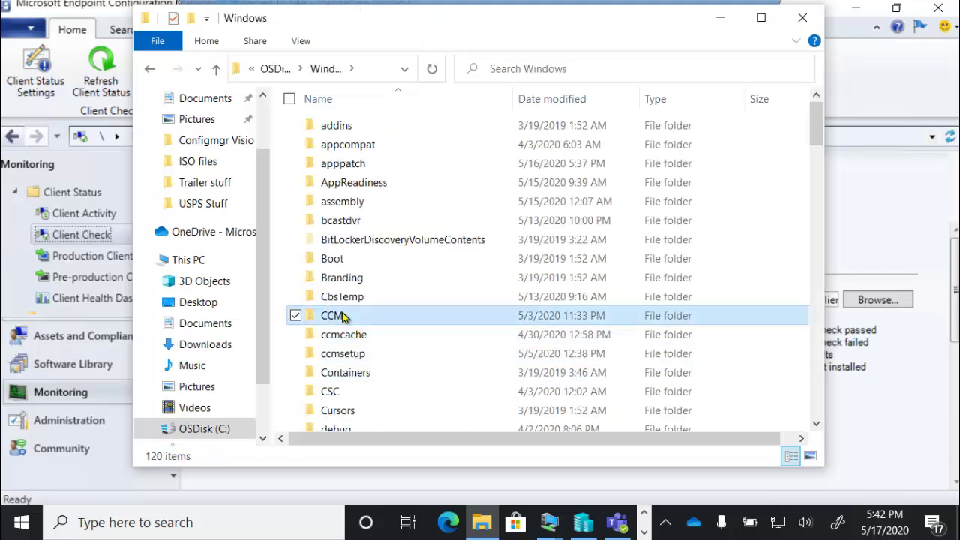
Step: Locate the CcmEval program, its XML rule file and CcmEvalReport.xml in the CCM folder
click(360, 363)
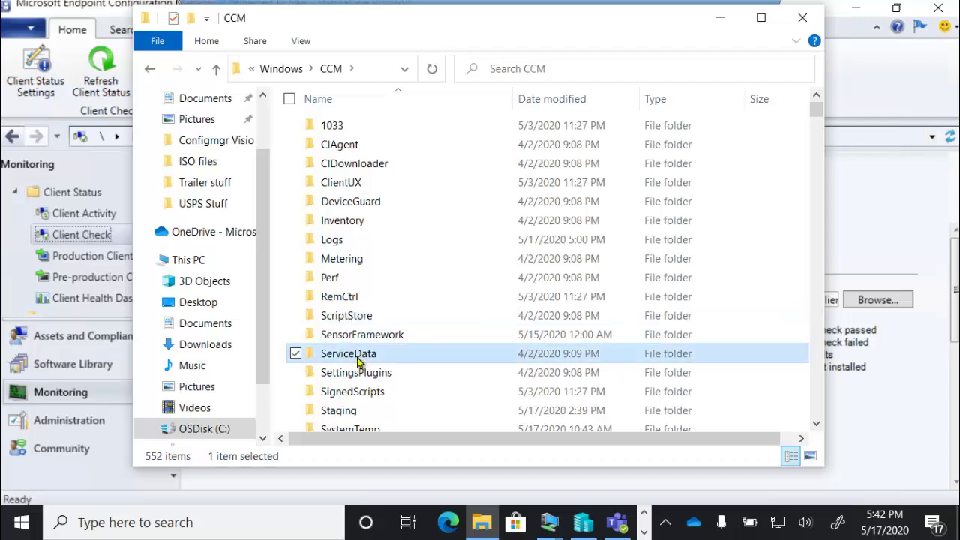
text(ccm)
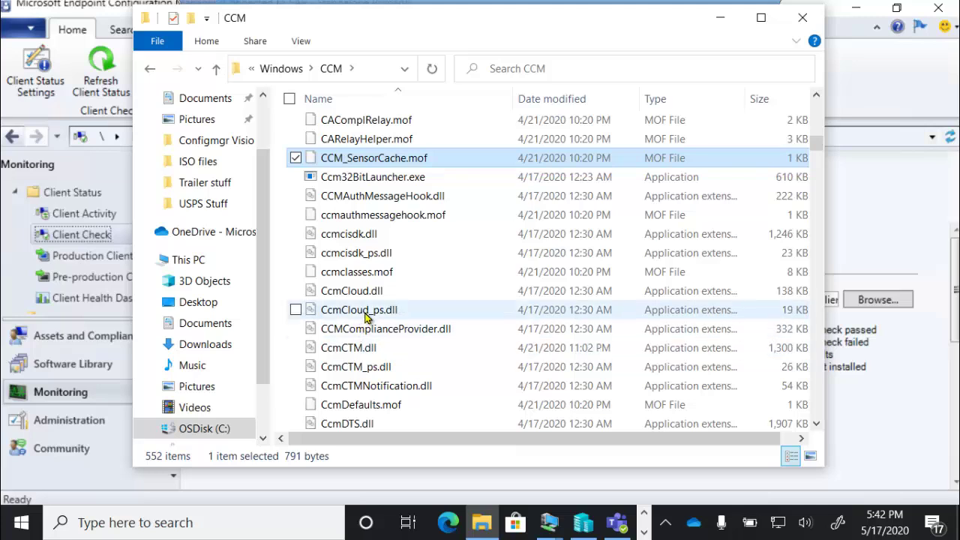
scroll(420, 330, down, 2)
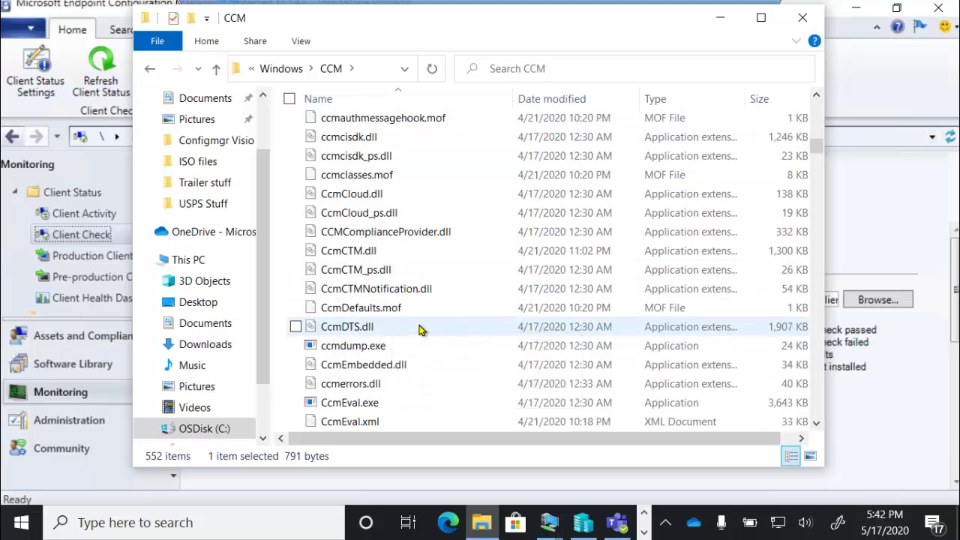
scroll(426, 373, down, 3)
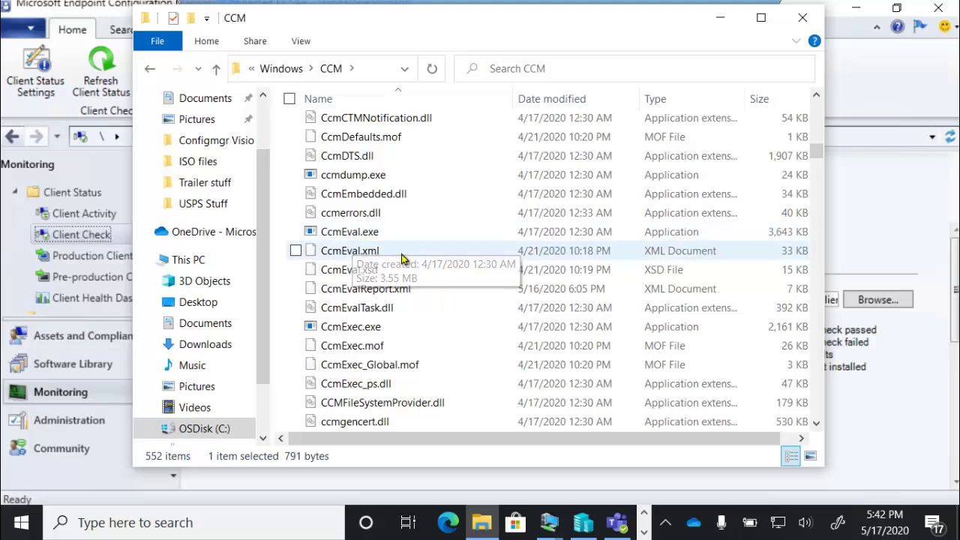
Step: Open the Logs subfolder of CCM, locate CcmEval.log, and close File Explorer
scroll(353, 248, up, 5)
scroll(510, 237, down, 1)
scroll(585, 218, up, 20)
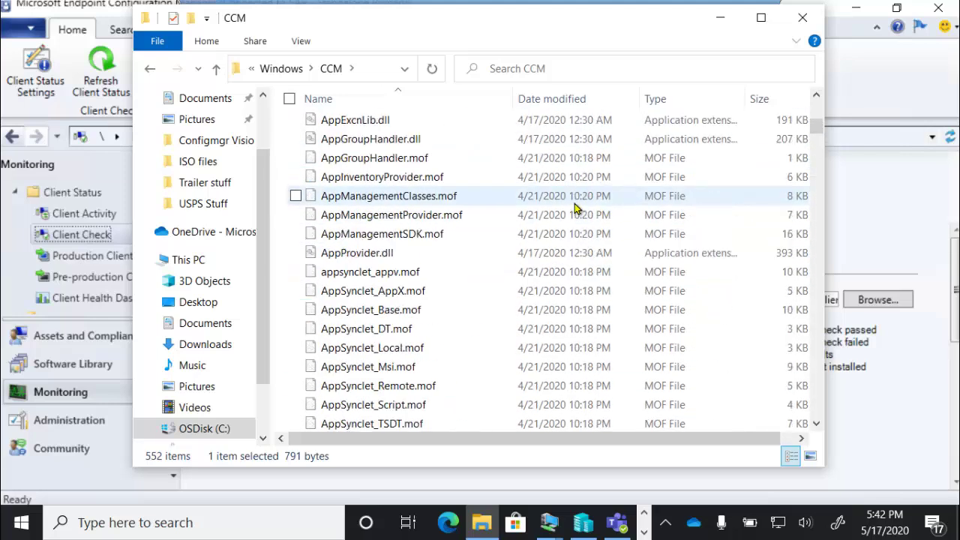
scroll(552, 212, up, 1)
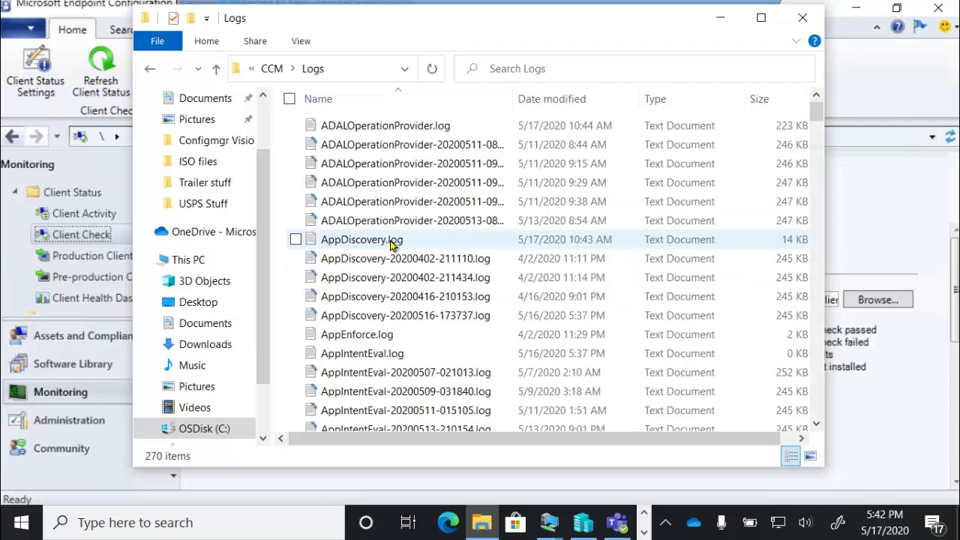
text(ccmeval)
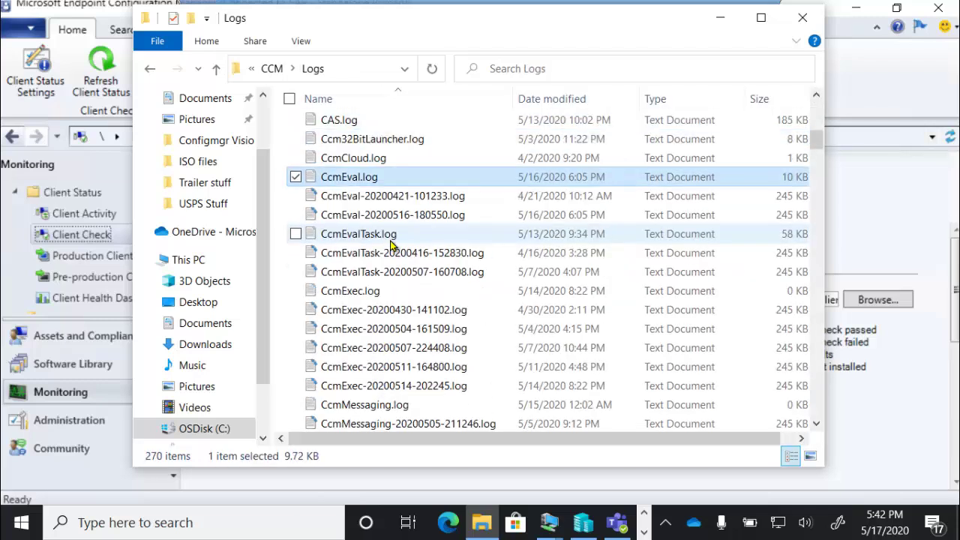
click(803, 17)
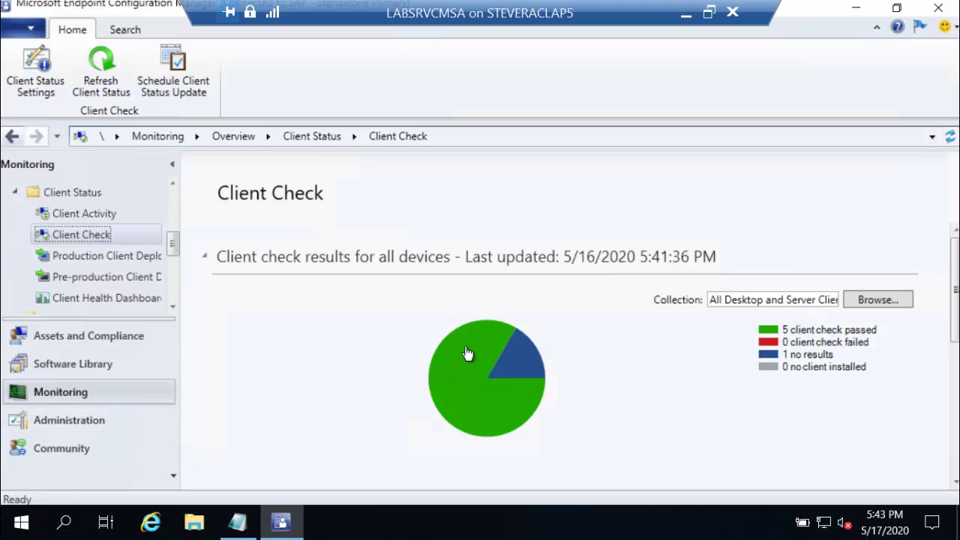
Step: Show the client check details of device LABSRV7-1 under Devices in the Assets and Compliance workspace
click(86, 335)
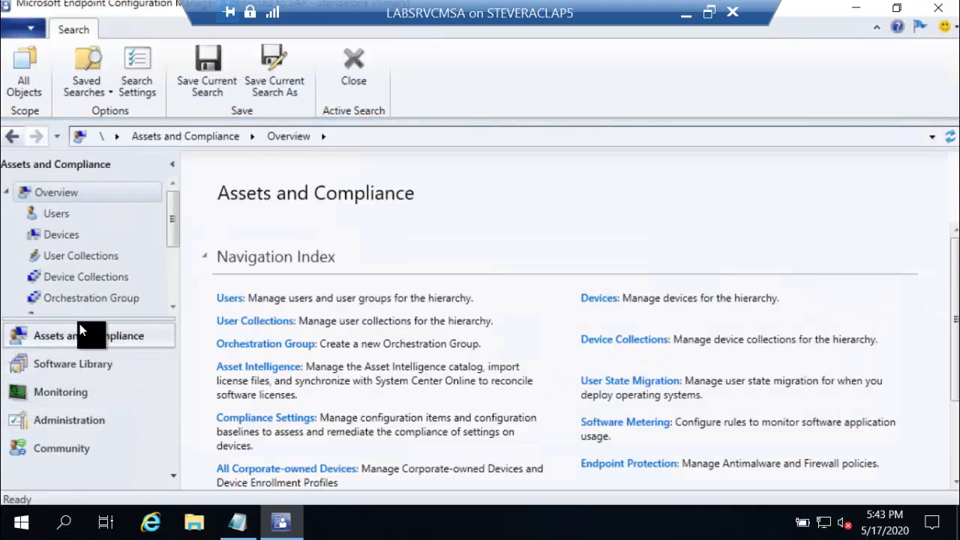
click(63, 235)
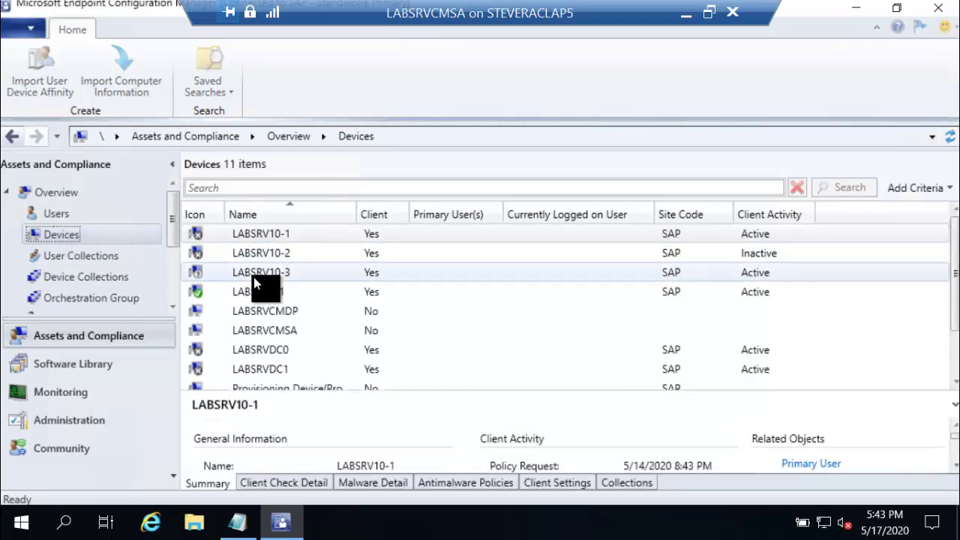
click(259, 293)
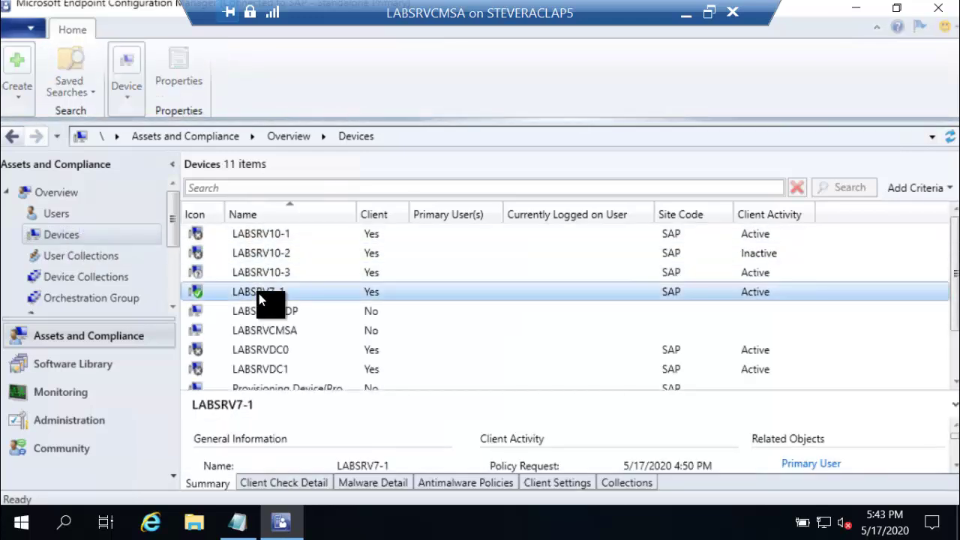
click(292, 482)
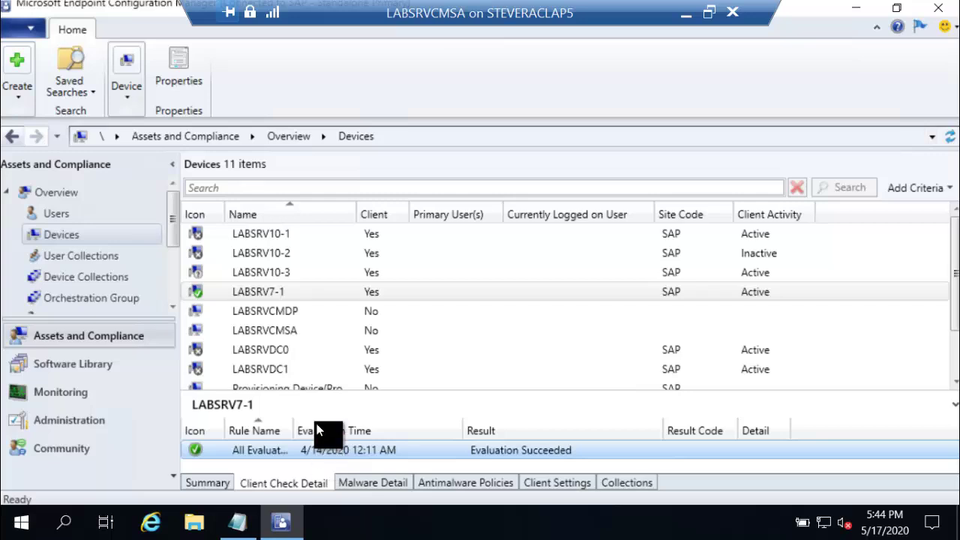
Step: Examine the client check details of devices LABSRV10-1, LABSRV10-2 and LABSRVDC1, and minimize the remote session to return to the slideshow
click(291, 238)
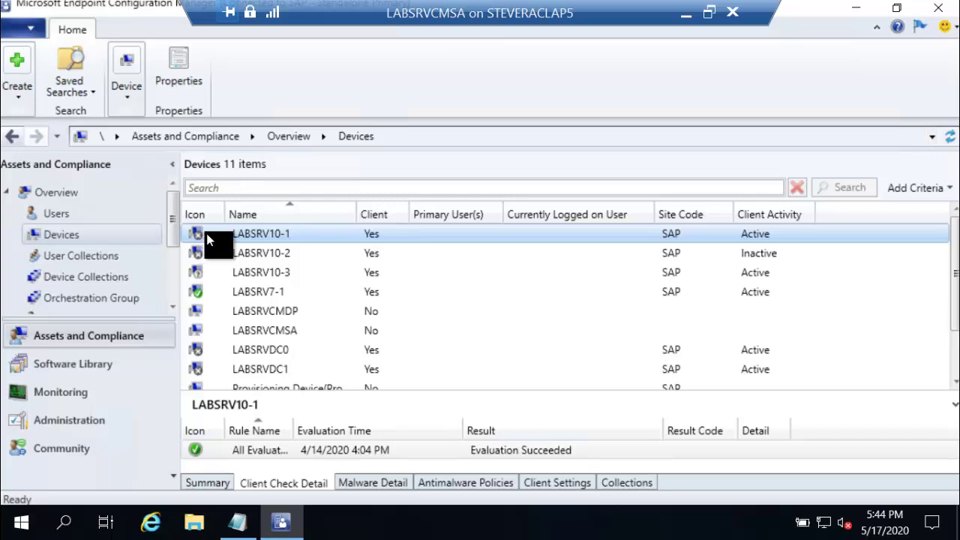
click(208, 256)
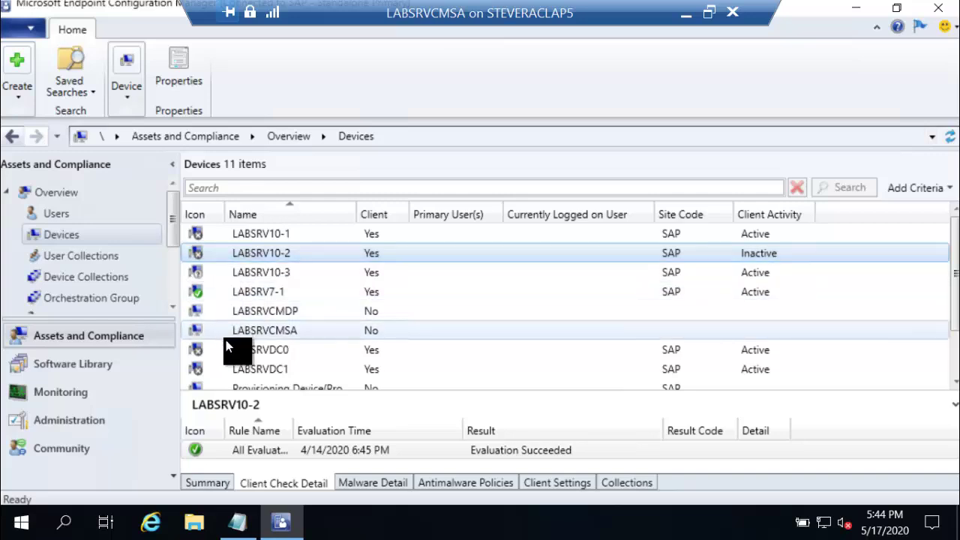
click(231, 371)
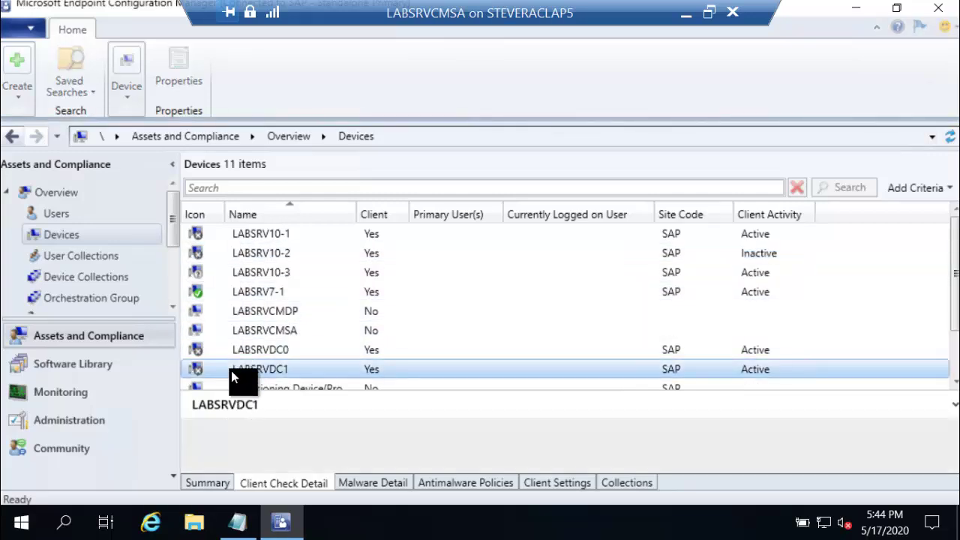
click(324, 455)
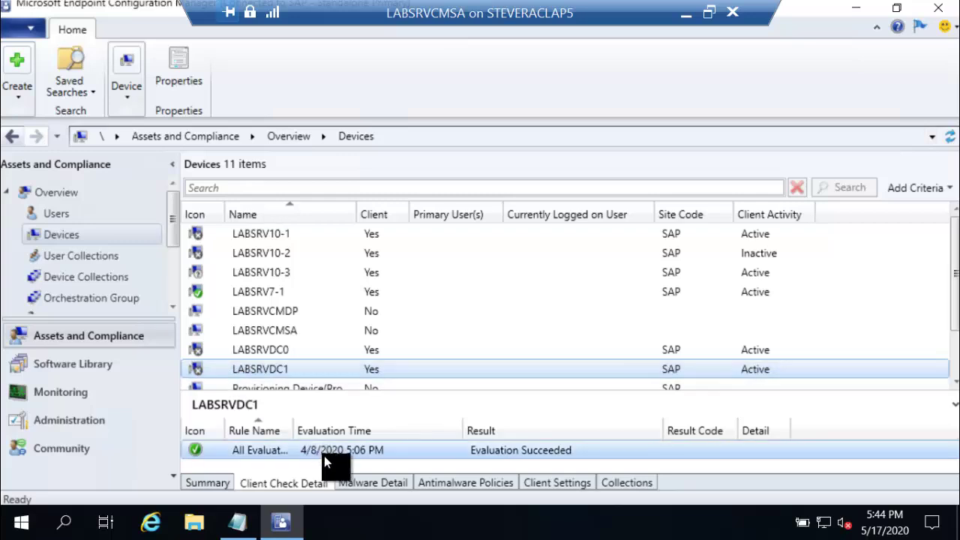
click(301, 372)
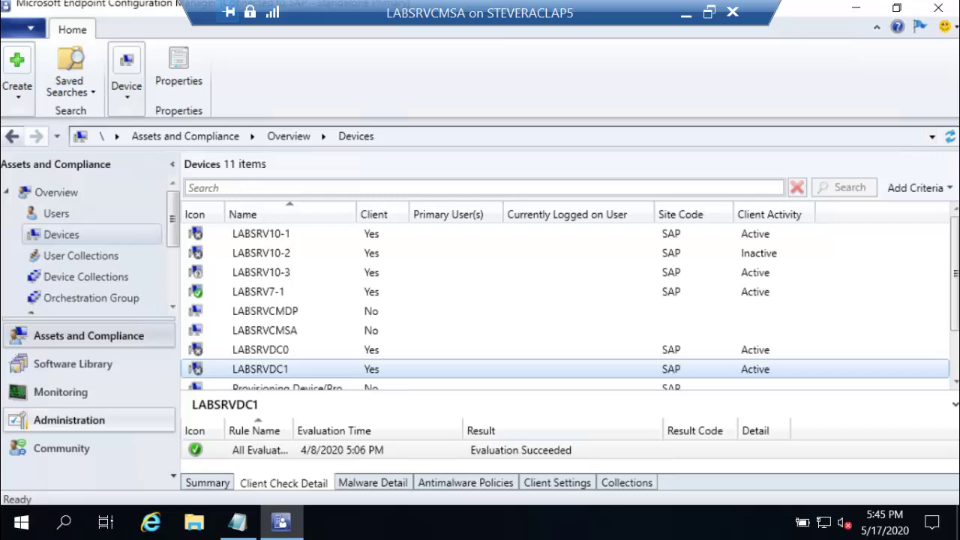
click(686, 14)
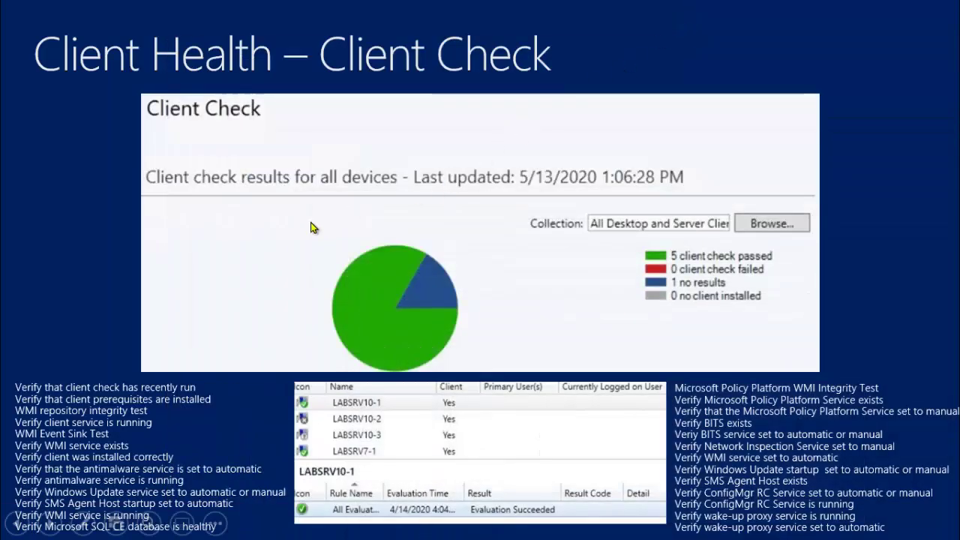
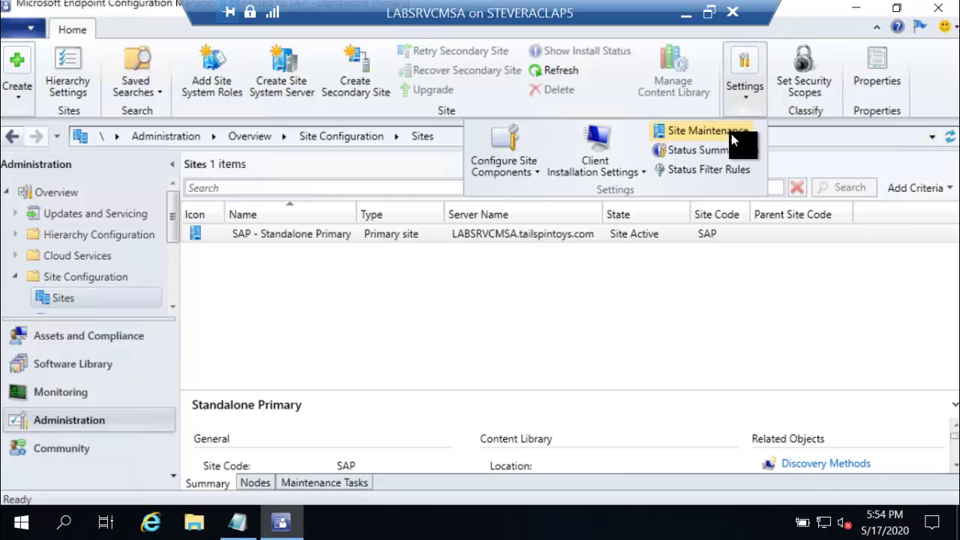
Step: Open the primary site's Site Maintenance list, review the settings of the Delete Aged Discovery Data task, and close them without changes
click(732, 134)
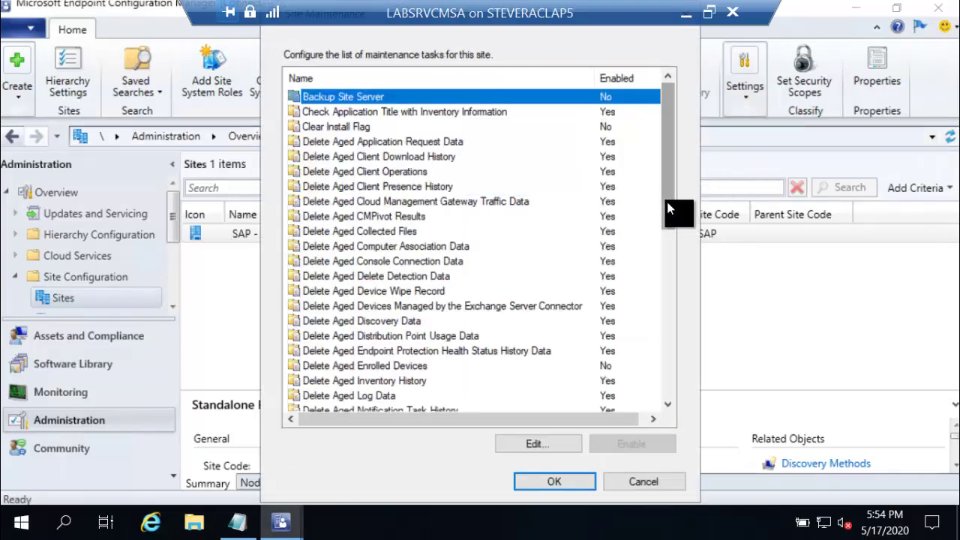
drag(670, 210, 661, 175)
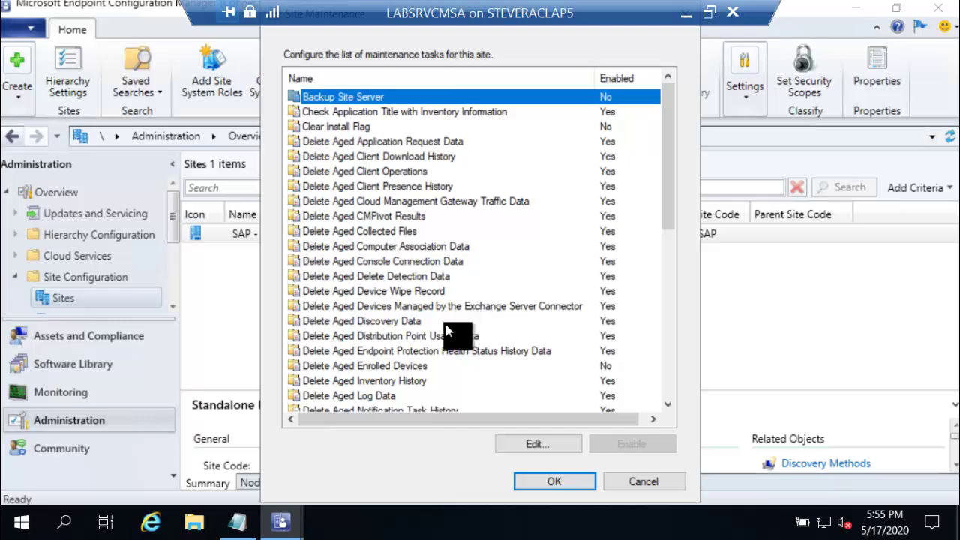
click(418, 320)
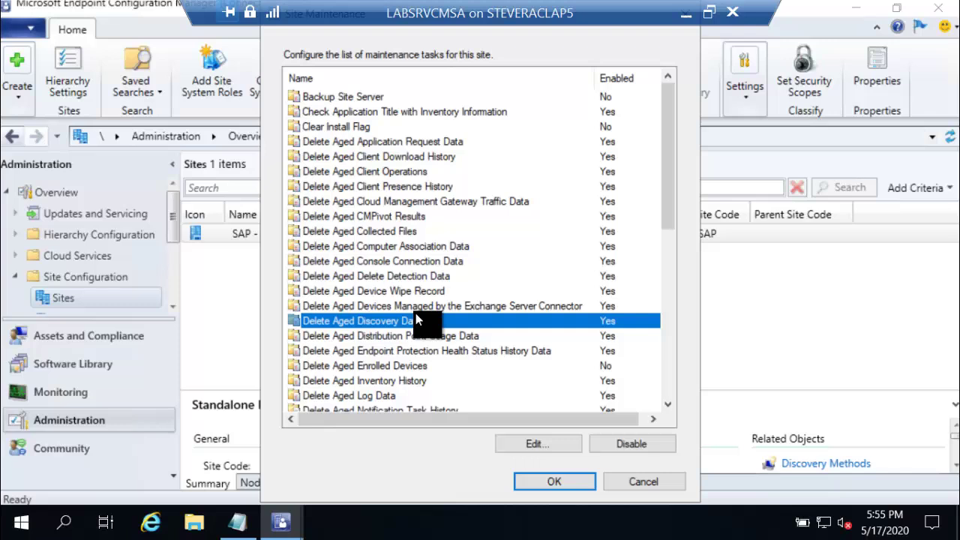
double_click(464, 322)
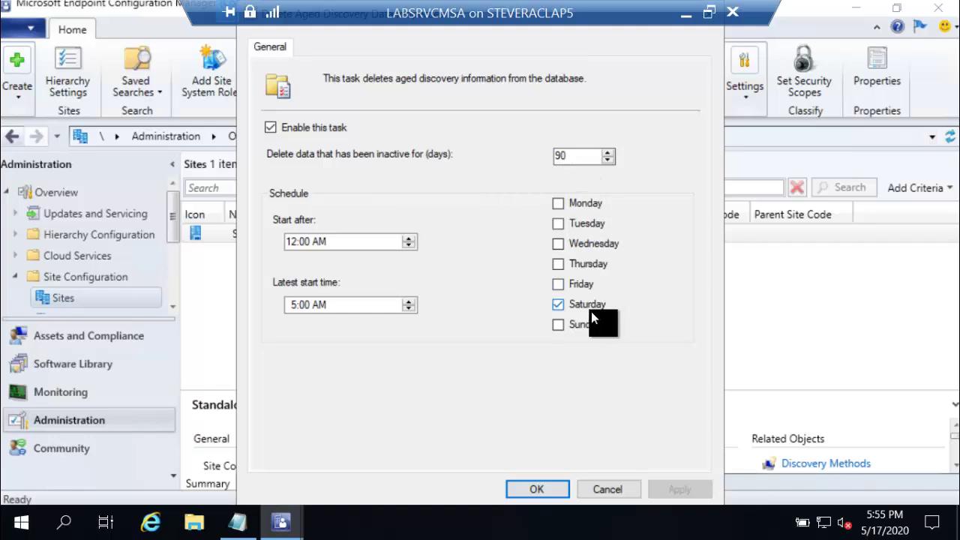
click(612, 491)
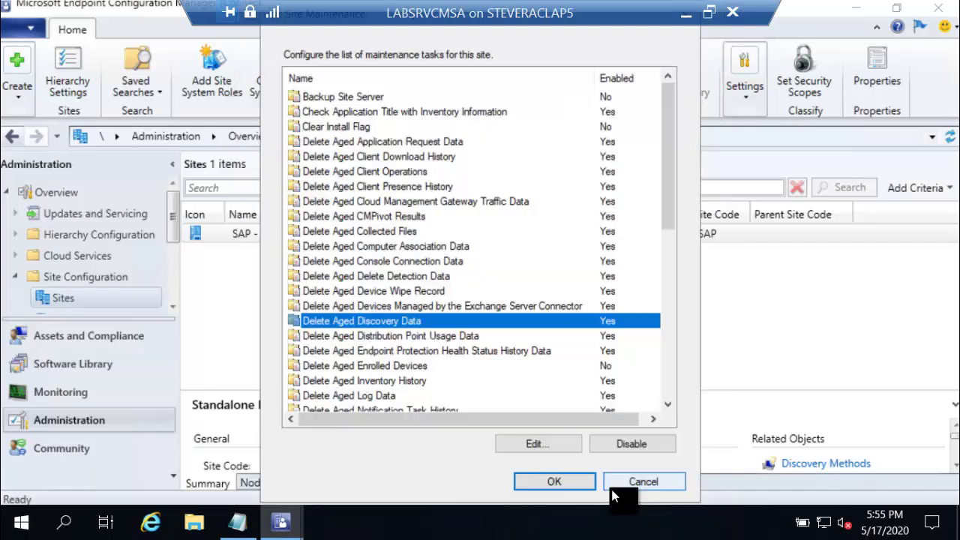
click(612, 489)
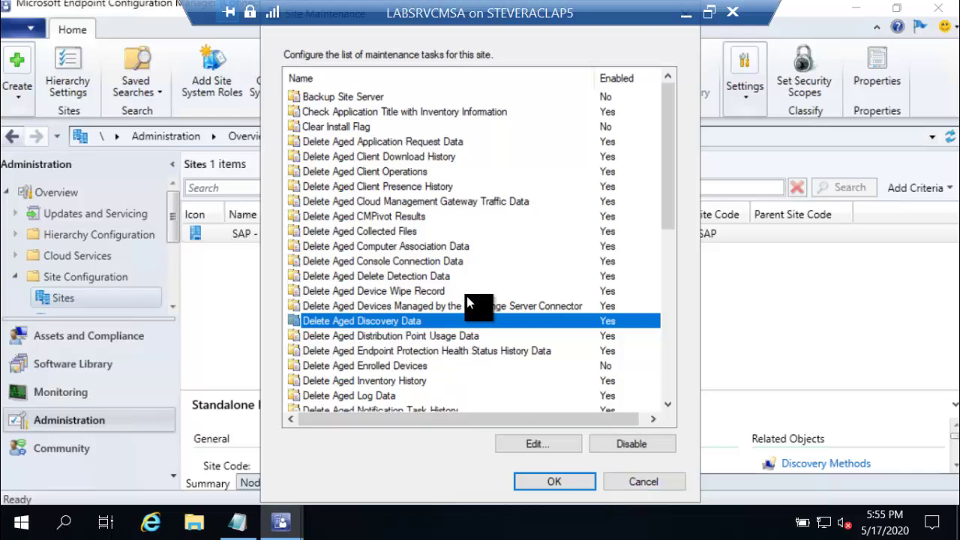
Step: Find and select the Delete Inactive Client Discovery Data task in the site maintenance list
drag(671, 200, 636, 303)
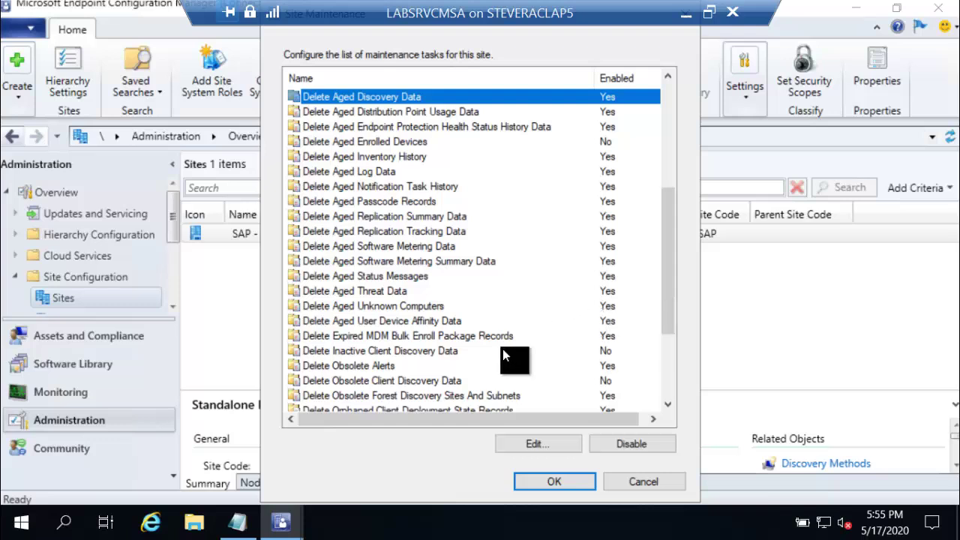
scroll(503, 350, down, 1)
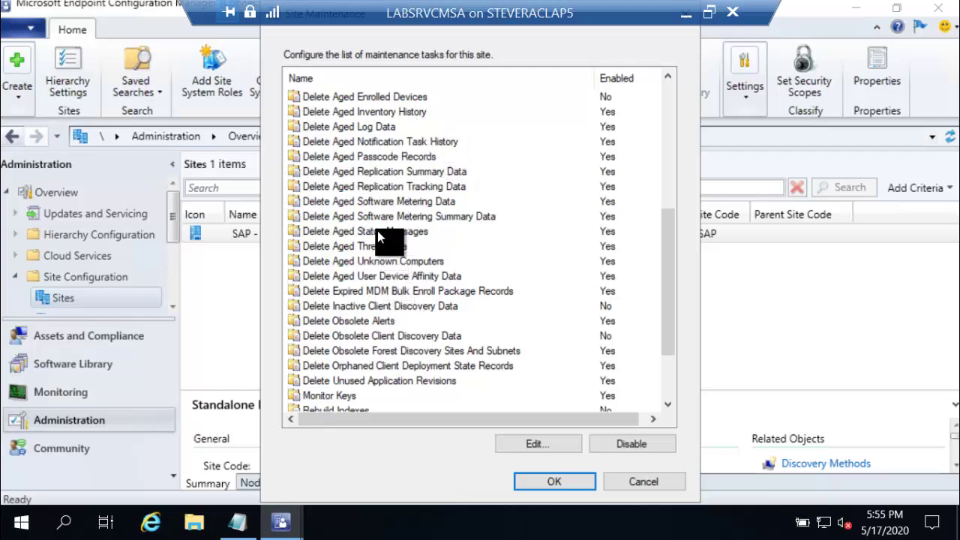
click(366, 305)
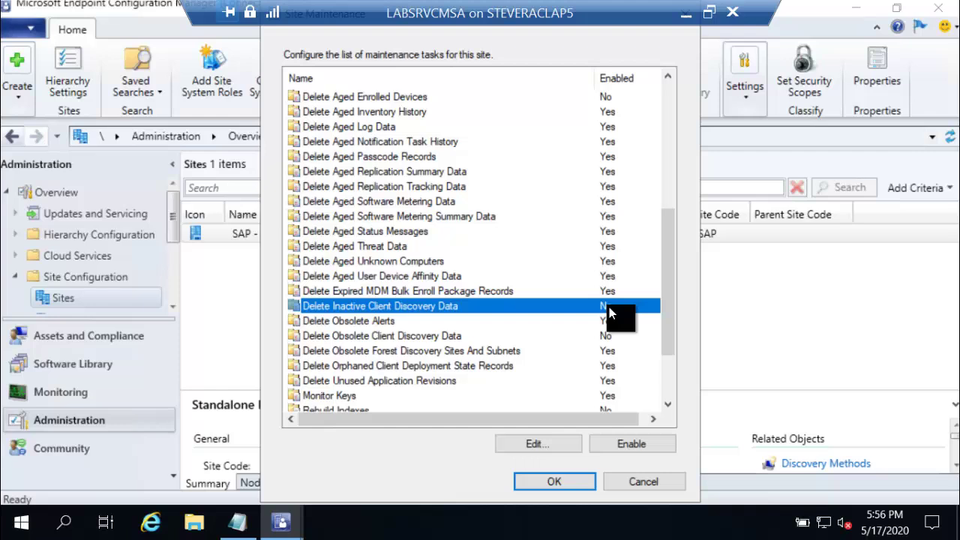
Step: Review the settings of the Delete Inactive Client Discovery Data task, and close the task and the site maintenance list without changes
double_click(405, 309)
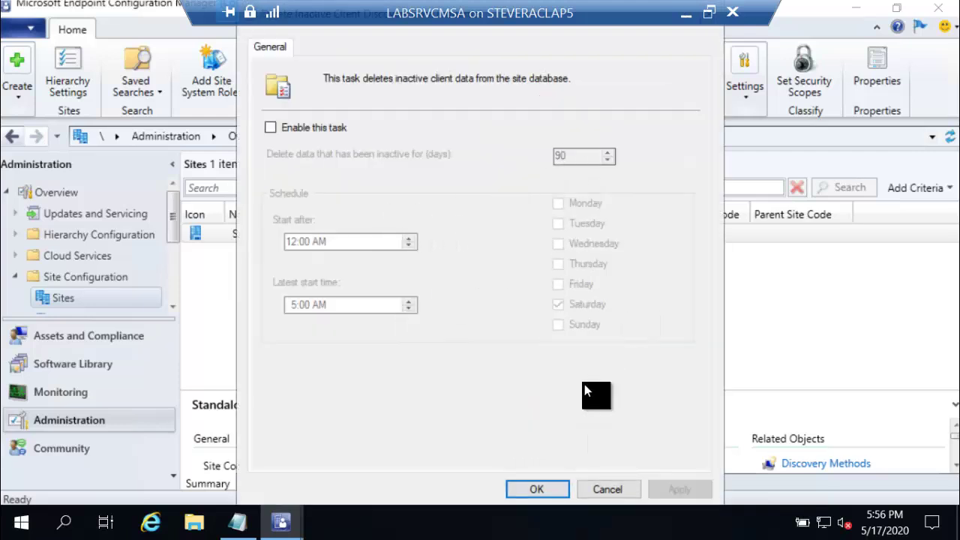
click(620, 493)
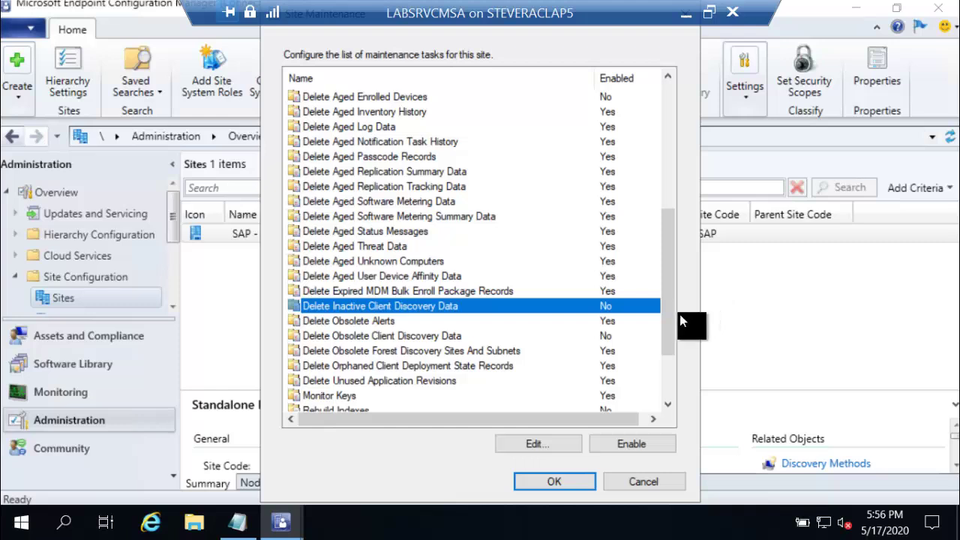
drag(671, 319, 658, 204)
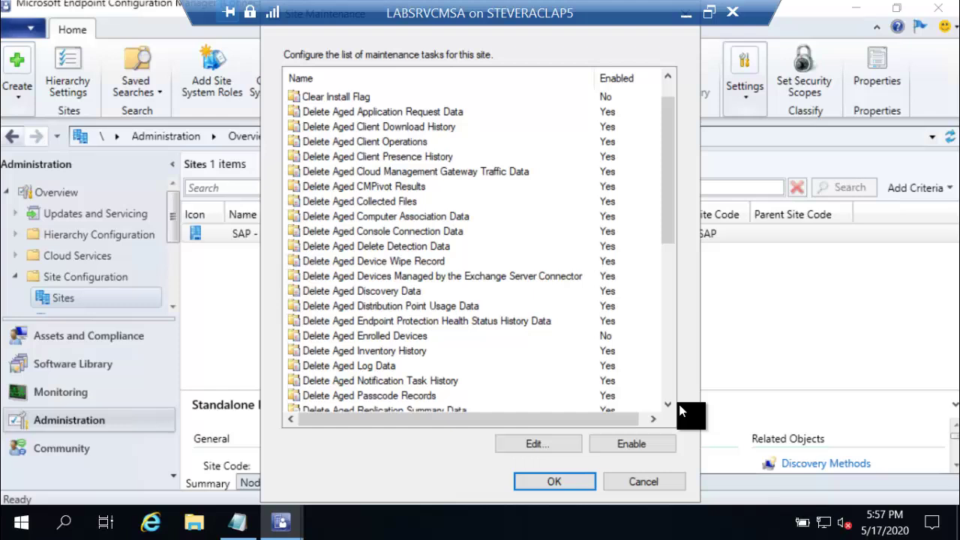
click(649, 487)
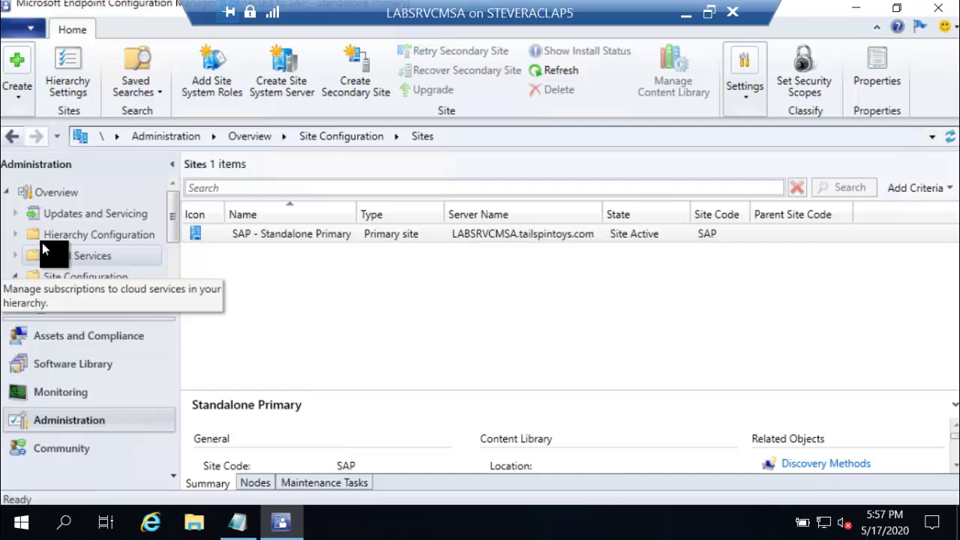
Step: Show the Discovery Methods under Hierarchy Configuration and select Heartbeat Discovery
click(18, 237)
click(66, 257)
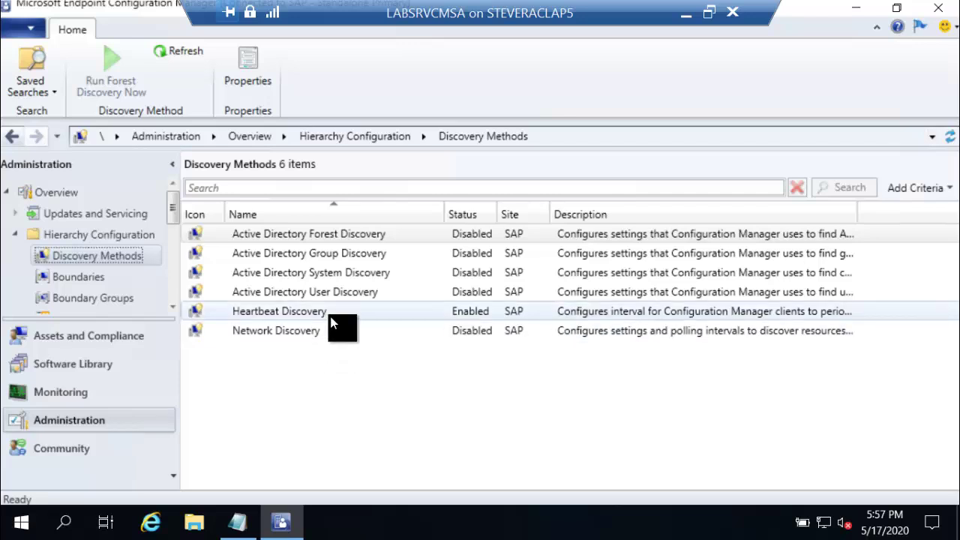
click(333, 321)
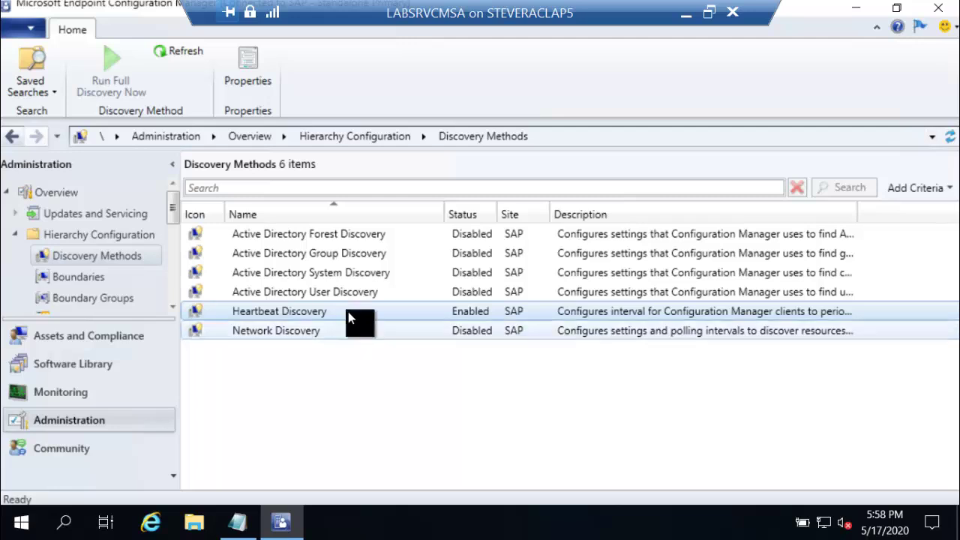
Step: Examine Active Directory Group Discovery's options, trying the domain logon and computer account password update filters, and cancel the changes
click(346, 256)
double_click(345, 255)
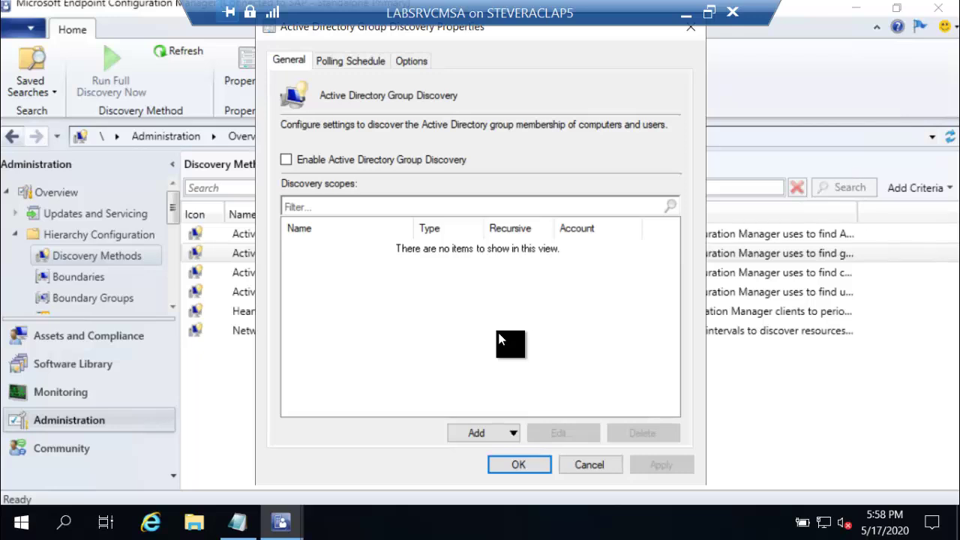
click(417, 63)
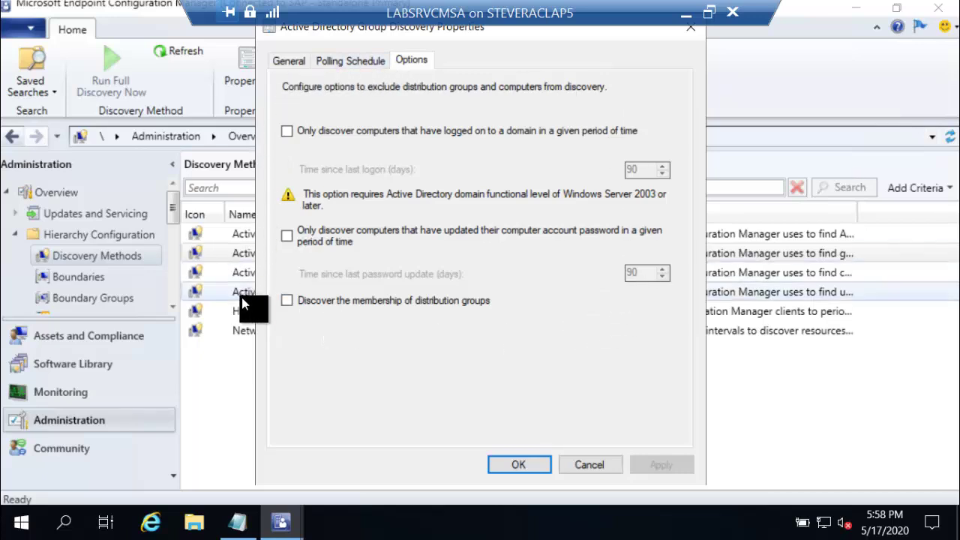
click(286, 134)
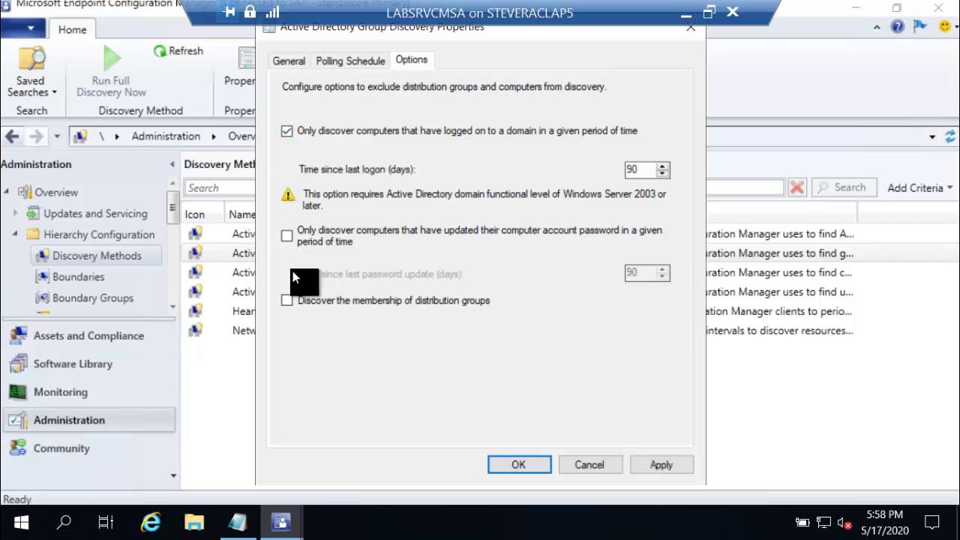
click(288, 236)
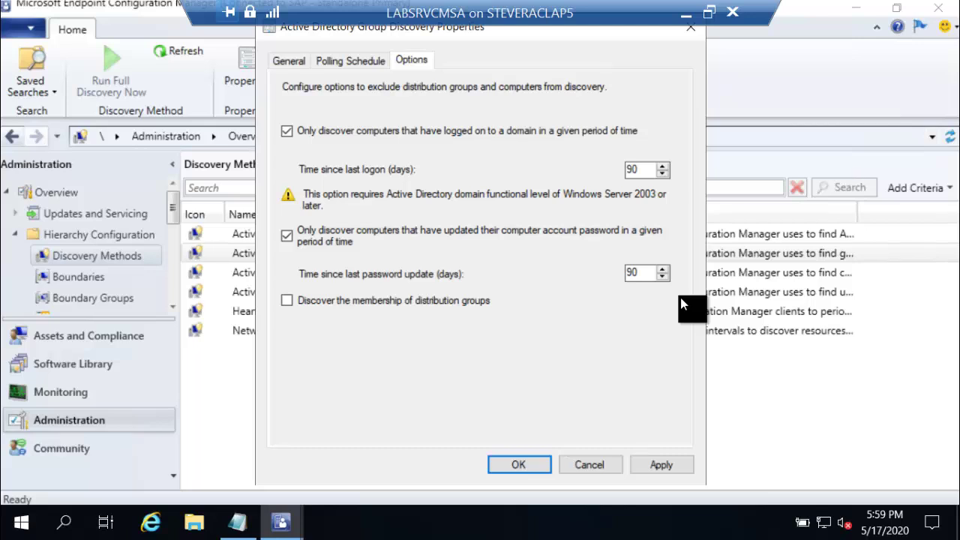
click(600, 467)
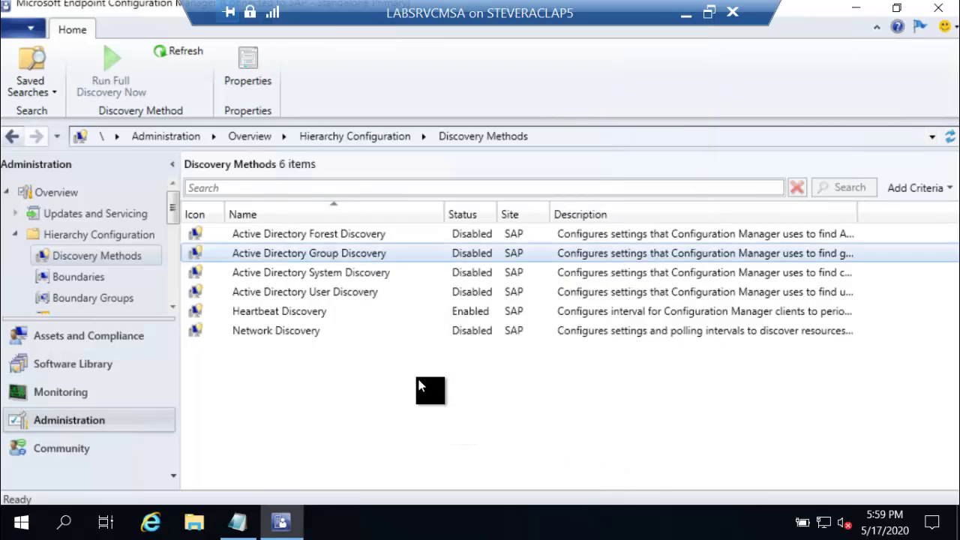
Step: Select Heartbeat Discovery again, and return to the slideshow and advance it to the Tips and Tricks slide
click(328, 319)
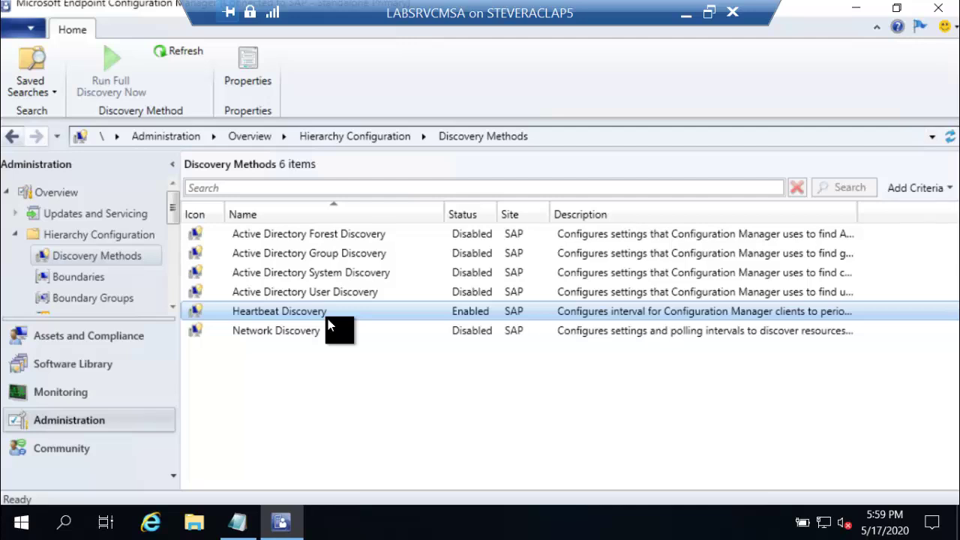
click(345, 270)
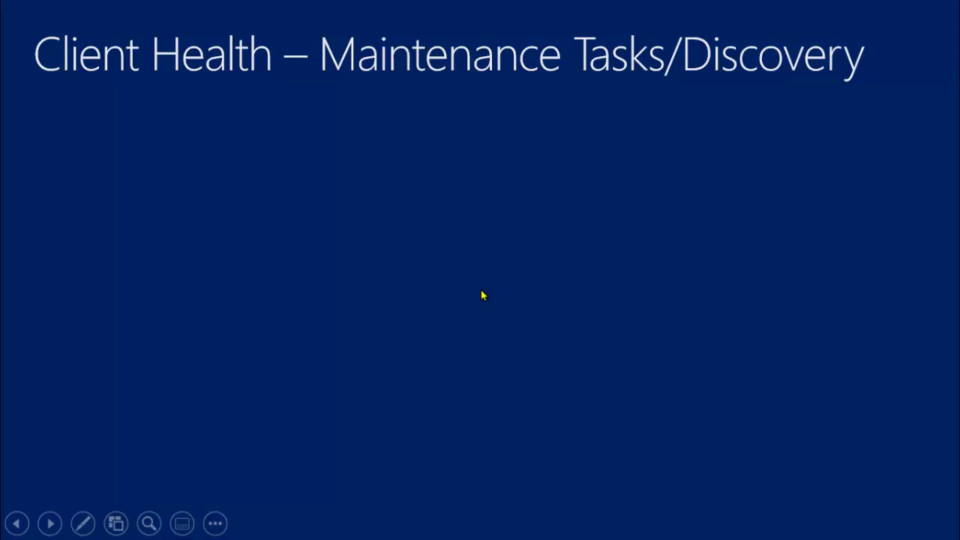
click(443, 304)
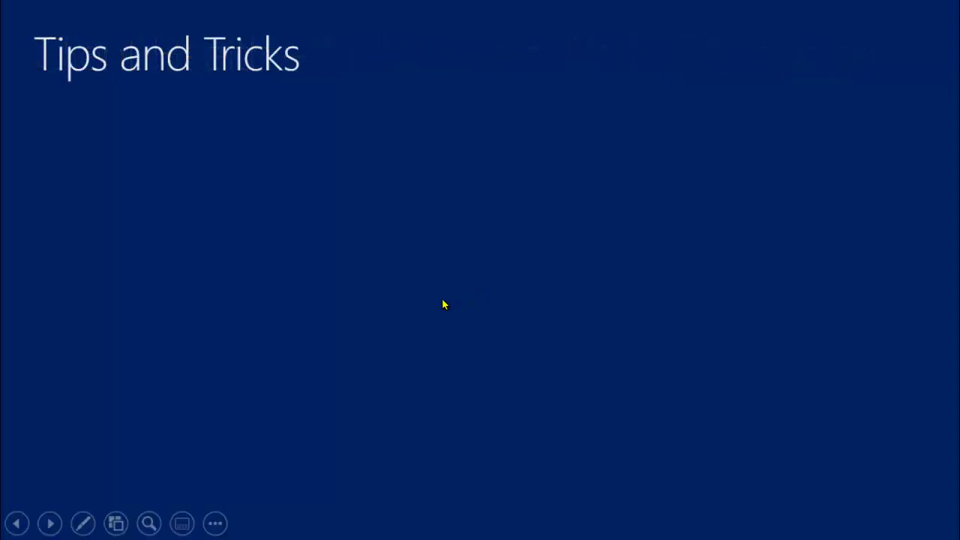